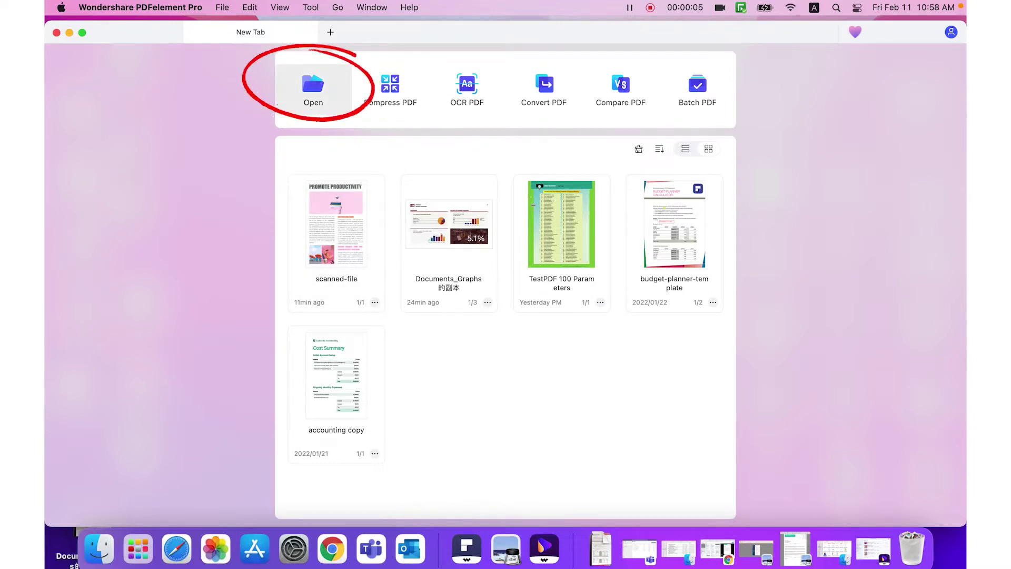
# - Select scanned-file.pdf from the Desktop list in the Open dialog
pyautogui.click(313, 87)
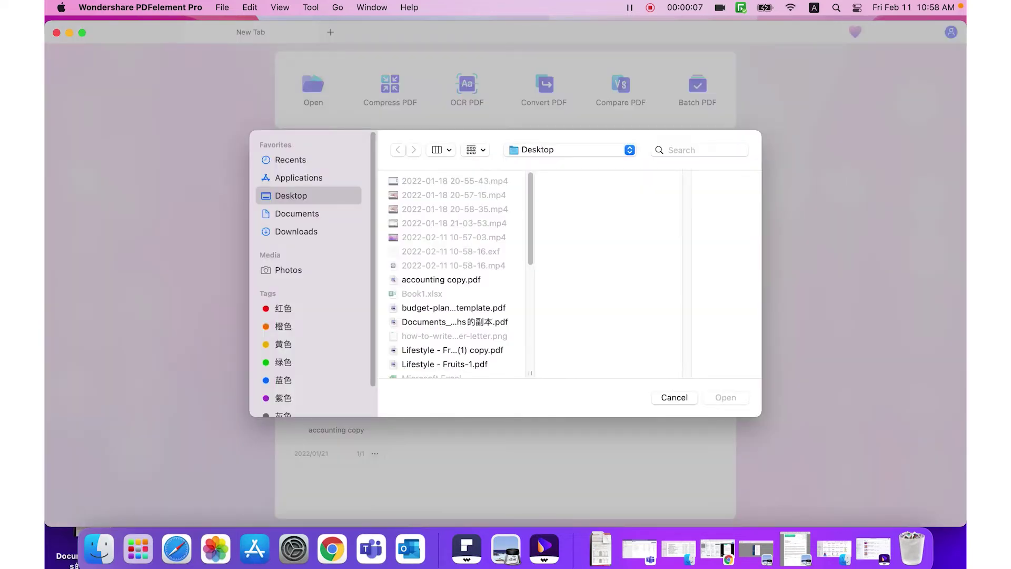
pyautogui.scroll(-3, 458, 274)
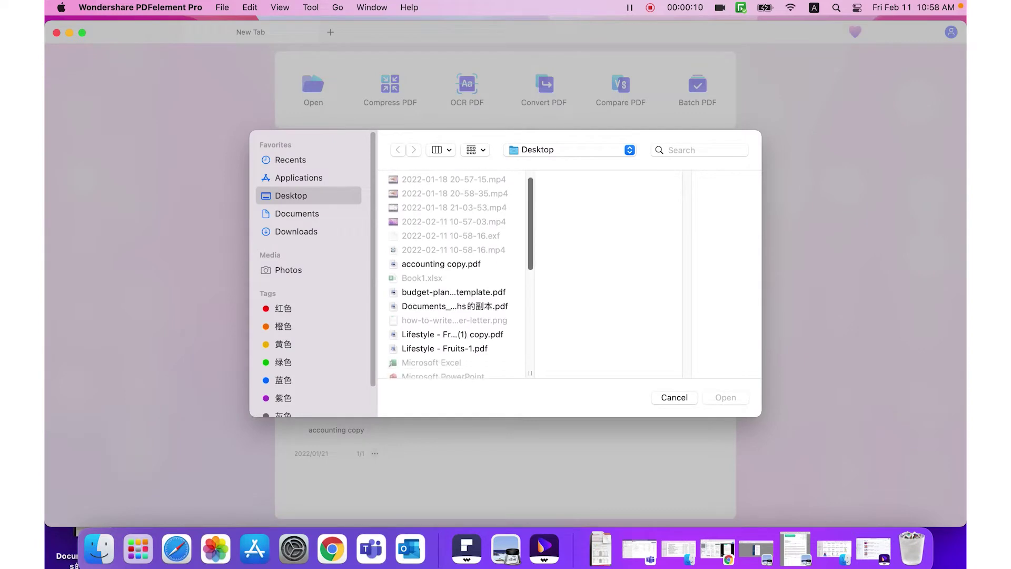
pyautogui.scroll(-1, 458, 273)
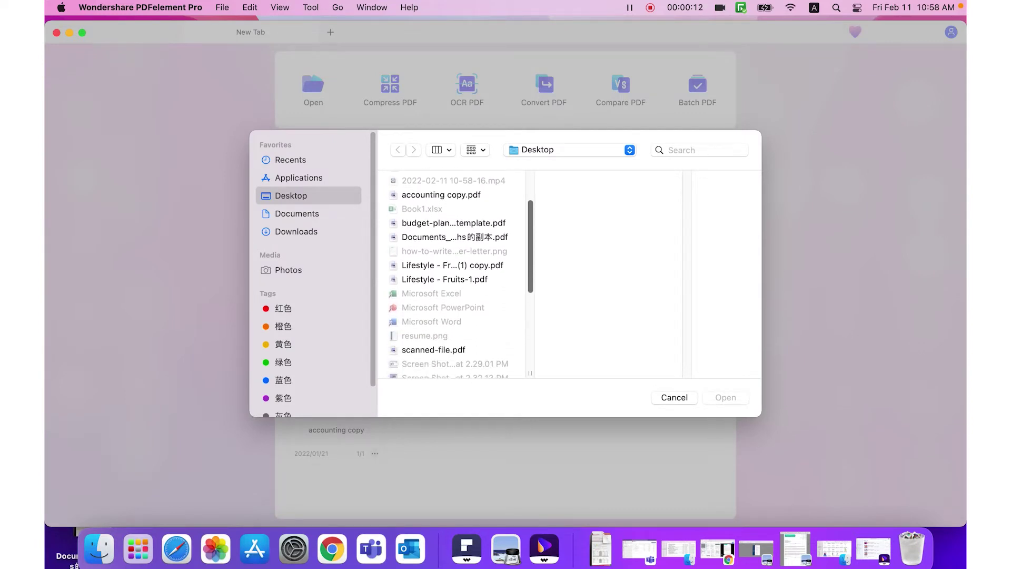
pyautogui.click(433, 342)
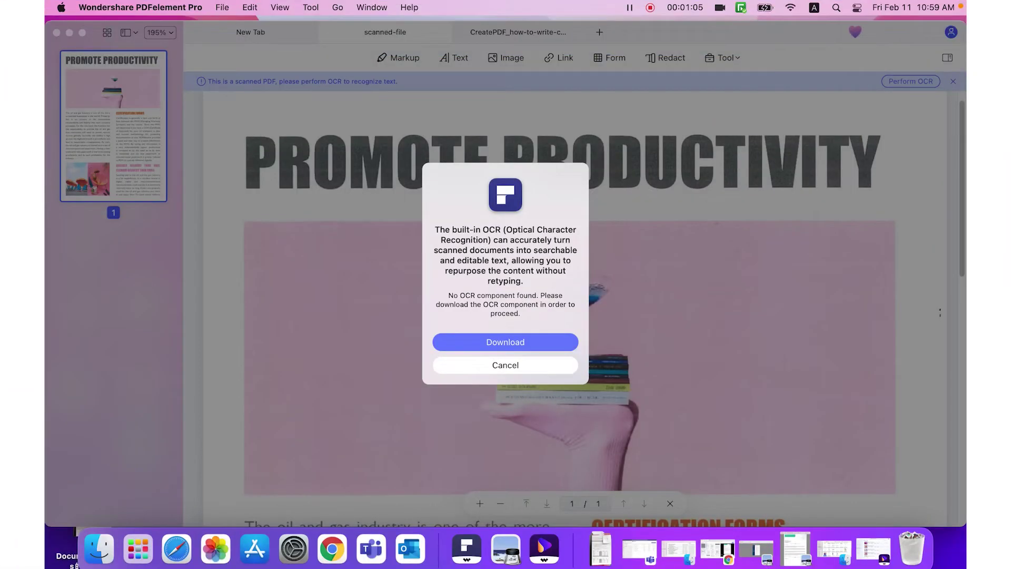
# - Download the OCR plugin and batch-recognise scanned-file 2, 3 and 4 as Editable Text
pyautogui.press('Return')
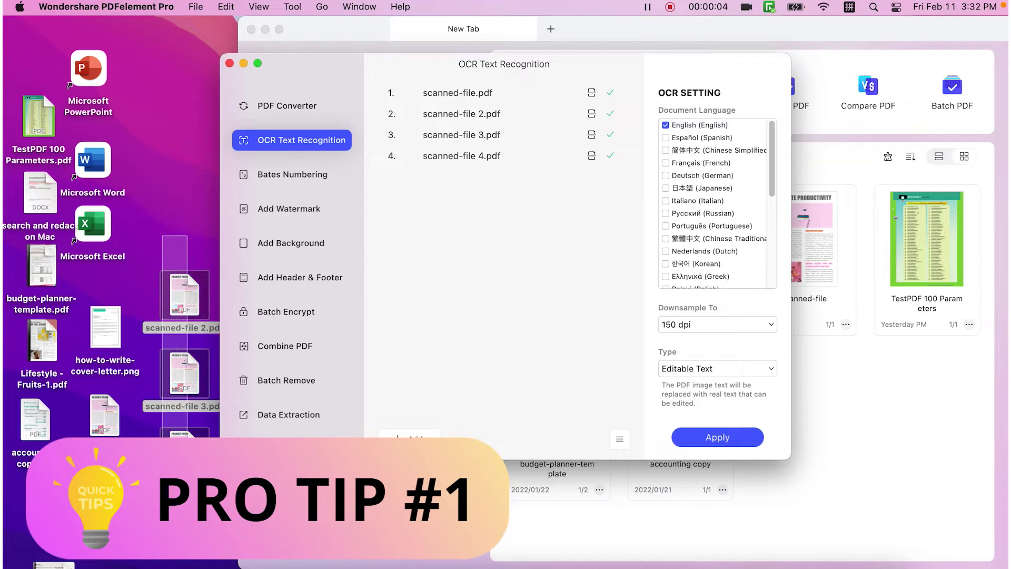
pyautogui.moveTo(187, 463); pyautogui.dragTo(453, 358)
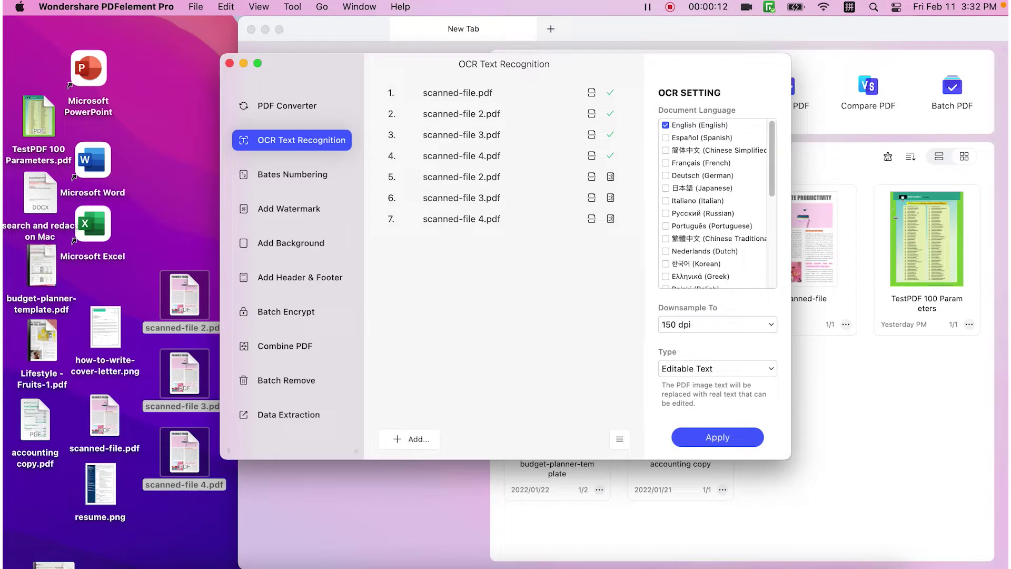
pyautogui.scroll(-10, 713, 203)
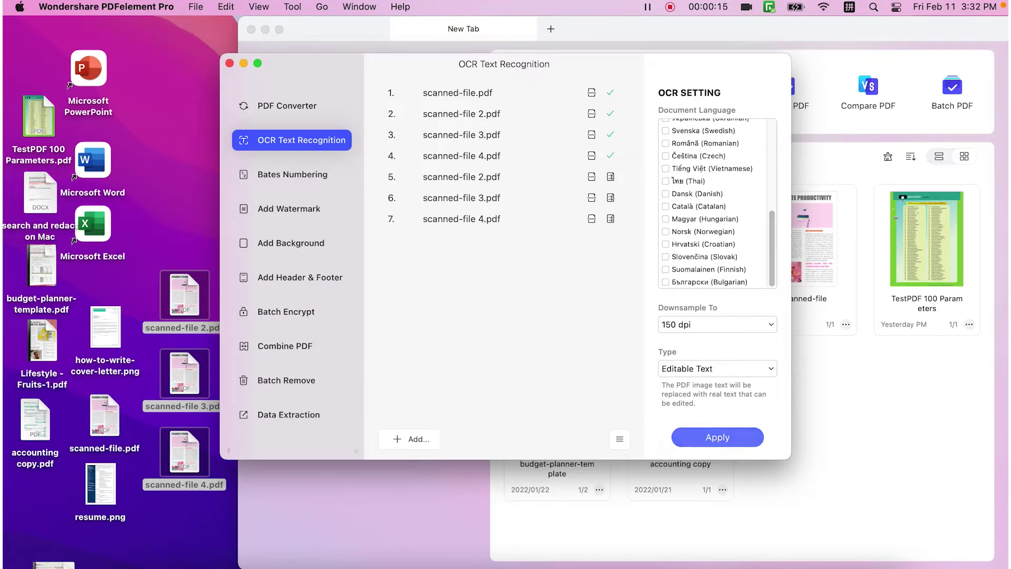
pyautogui.click(717, 368)
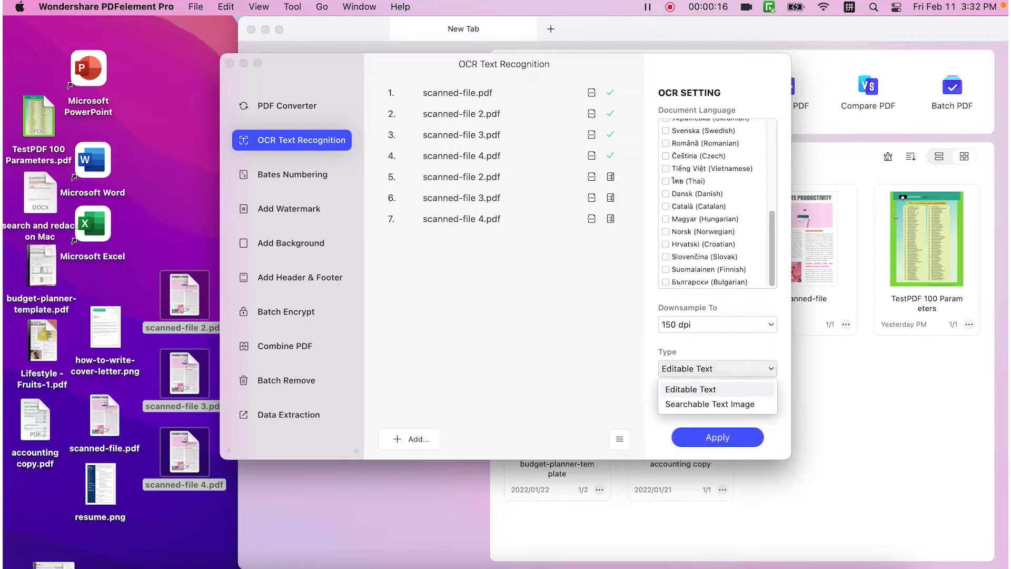
pyautogui.click(717, 388)
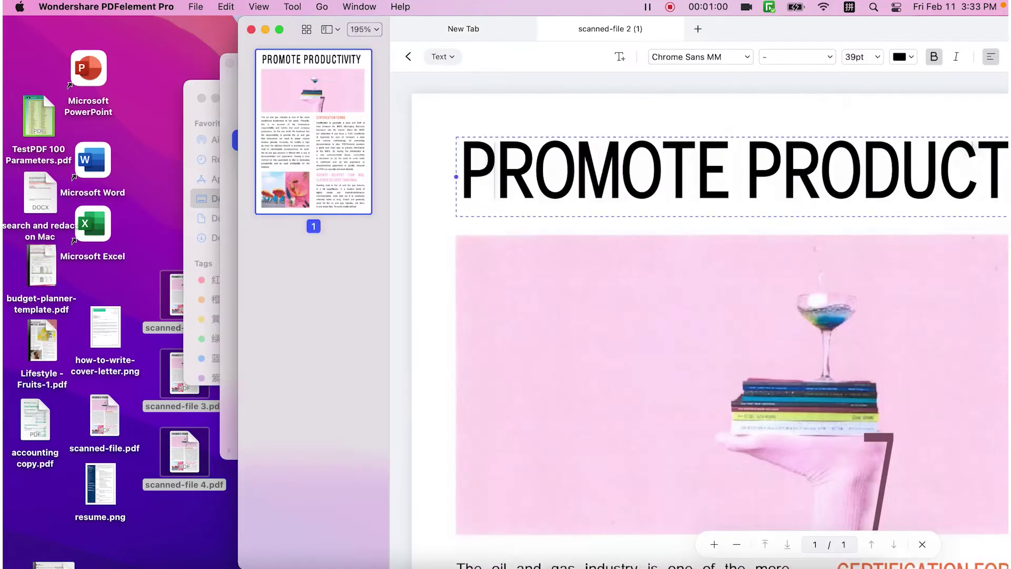
# - Delete letters from the word PROMOTE in the recognised title
pyautogui.press('BackSpace')
pyautogui.press('BackSpace')
pyautogui.press('BackSpace')
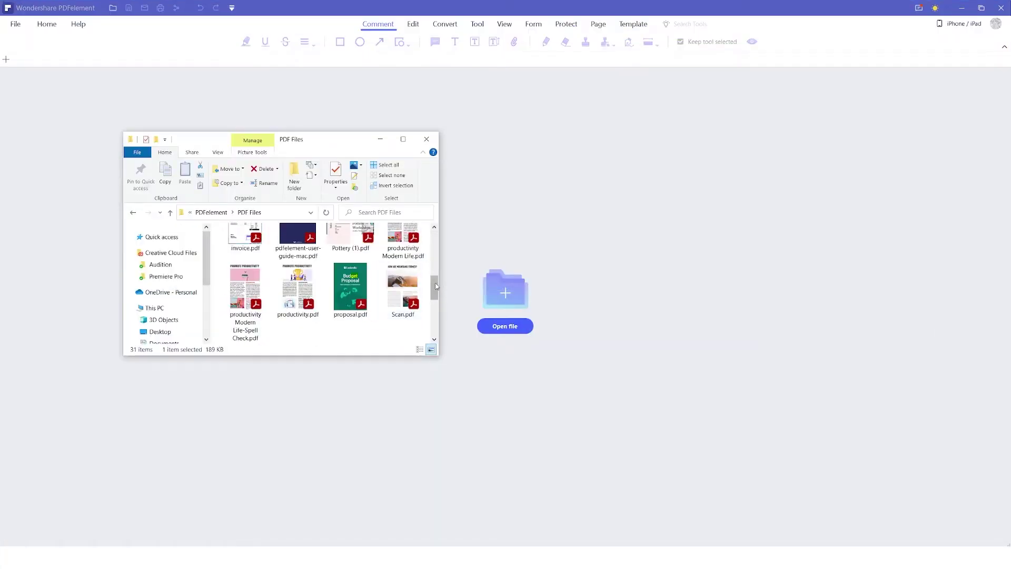
# - Create Invoice Signed.pdf from the image Invoice Signed.jpg
pyautogui.moveTo(437, 286); pyautogui.dragTo(427, 303)
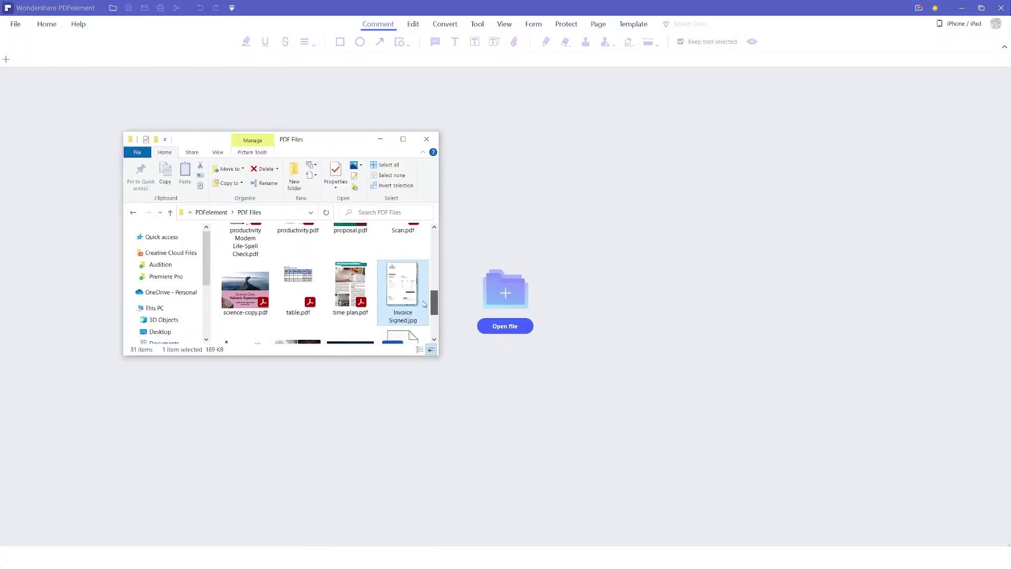
pyautogui.moveTo(538, 253); pyautogui.dragTo(574, 251)
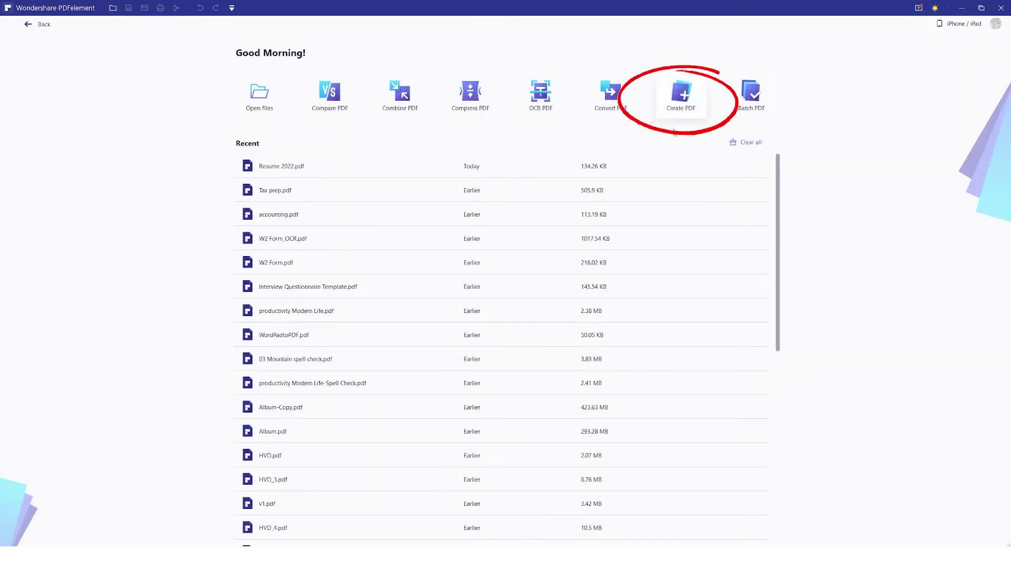
pyautogui.click(684, 100)
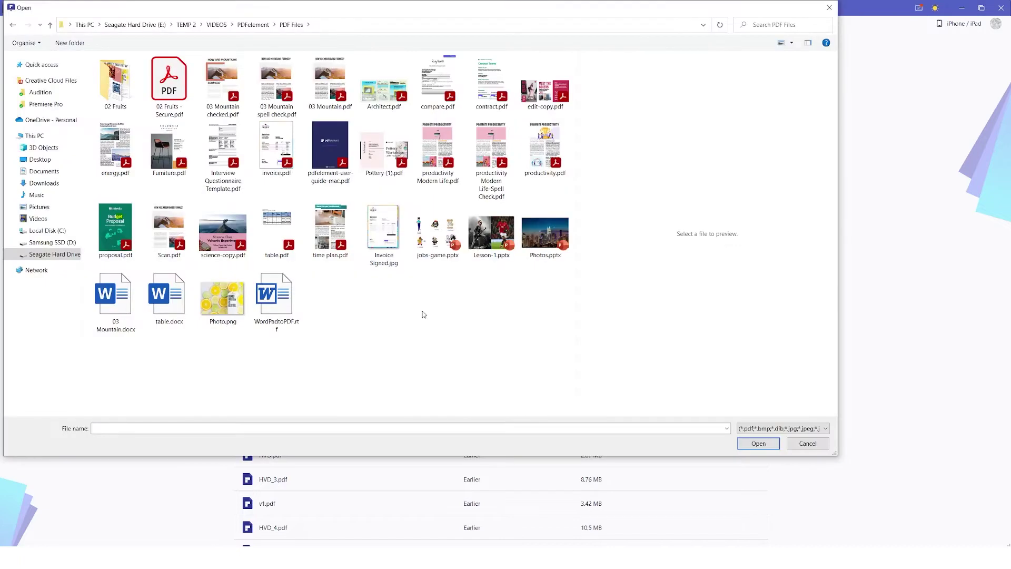
pyautogui.doubleClick(389, 232)
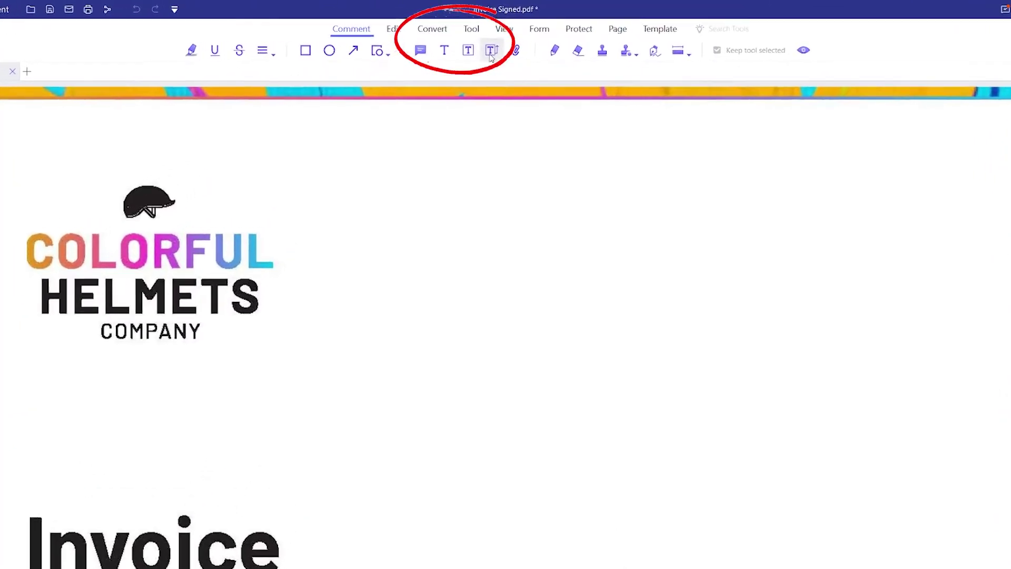
# - OCR all invoice pages into editable English text, then select the 'Invoice' heading to edit
pyautogui.click(464, 35)
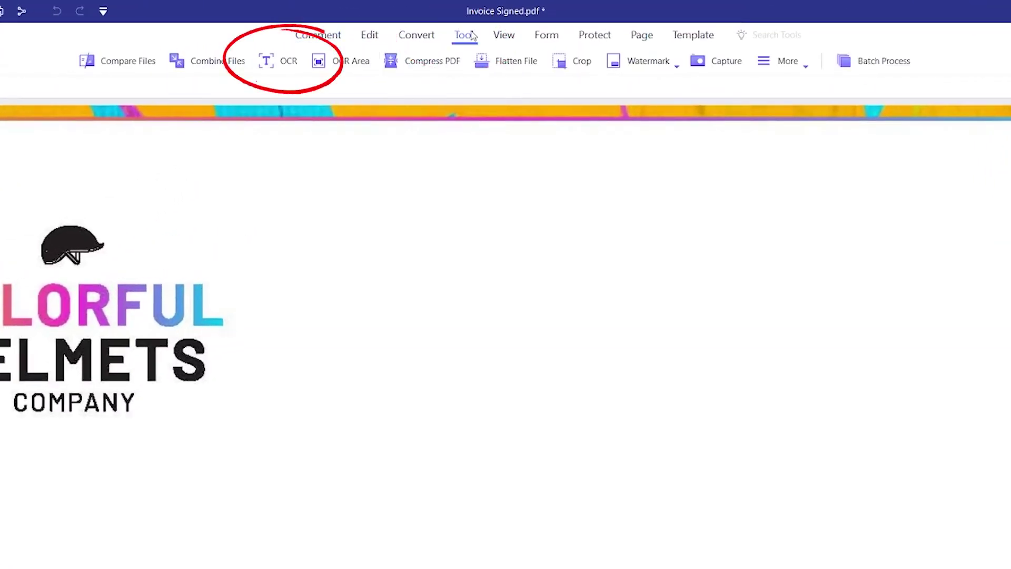
pyautogui.click(281, 62)
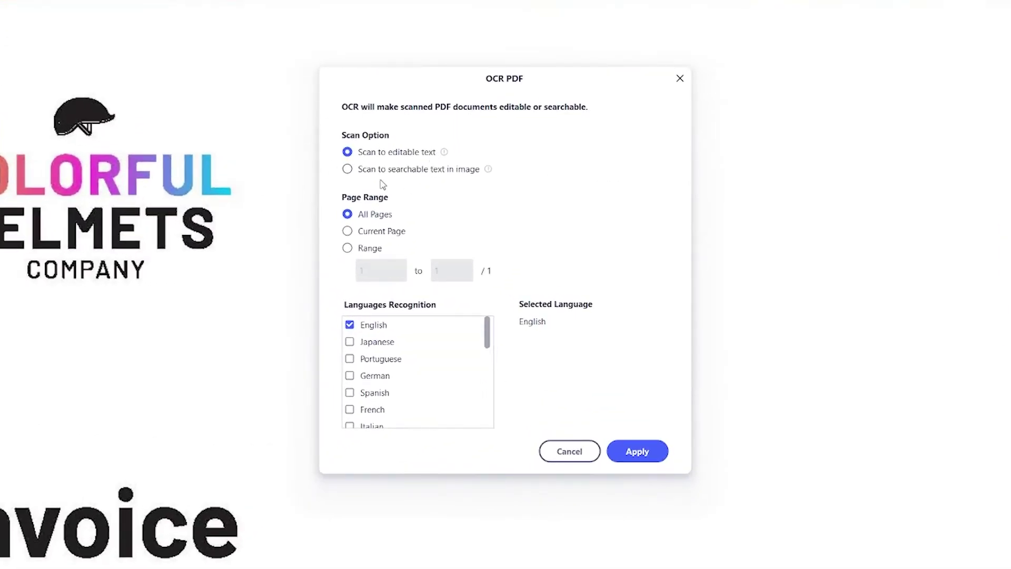
pyautogui.moveTo(484, 333); pyautogui.dragTo(475, 312)
pyautogui.click(637, 452)
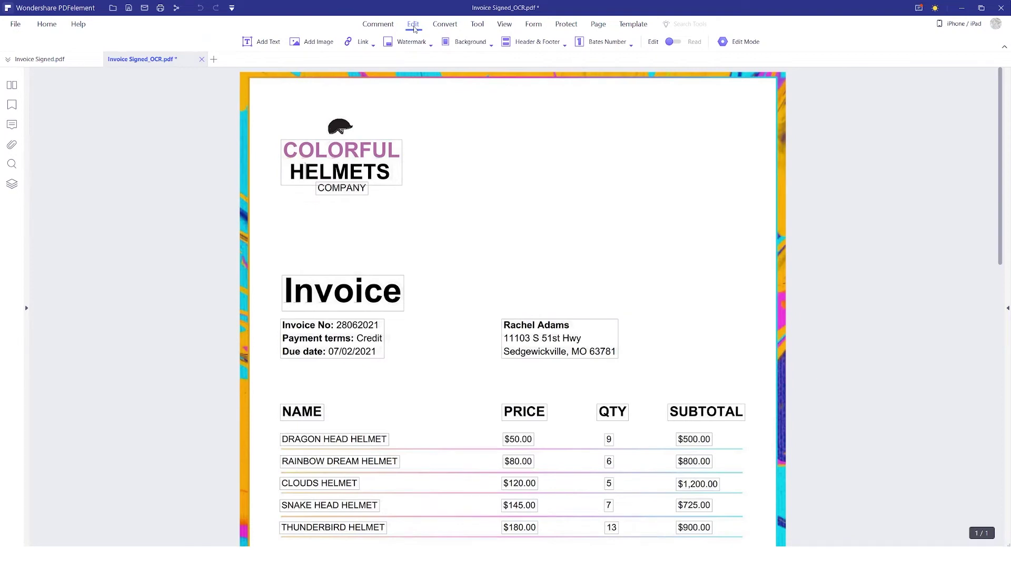
pyautogui.doubleClick(378, 293)
pyautogui.click(385, 239)
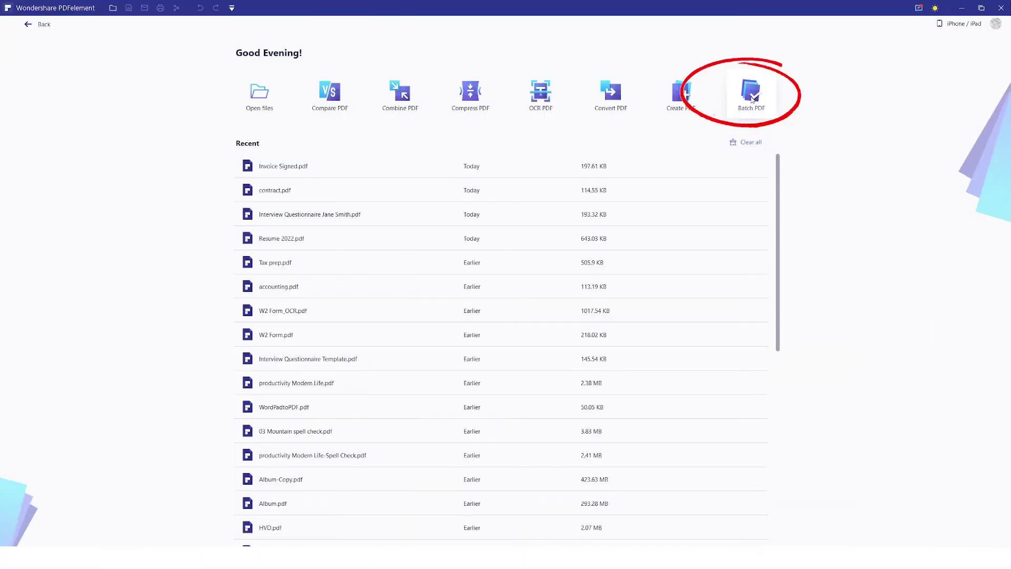
# - Batch-OCR the six listed PDFs as Editable Text in English
pyautogui.click(751, 100)
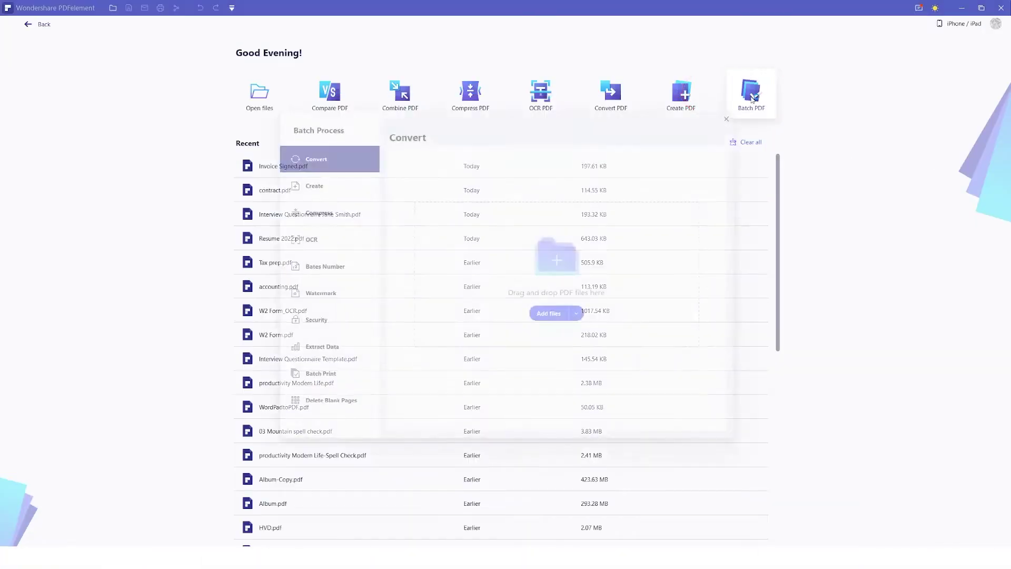
pyautogui.click(318, 244)
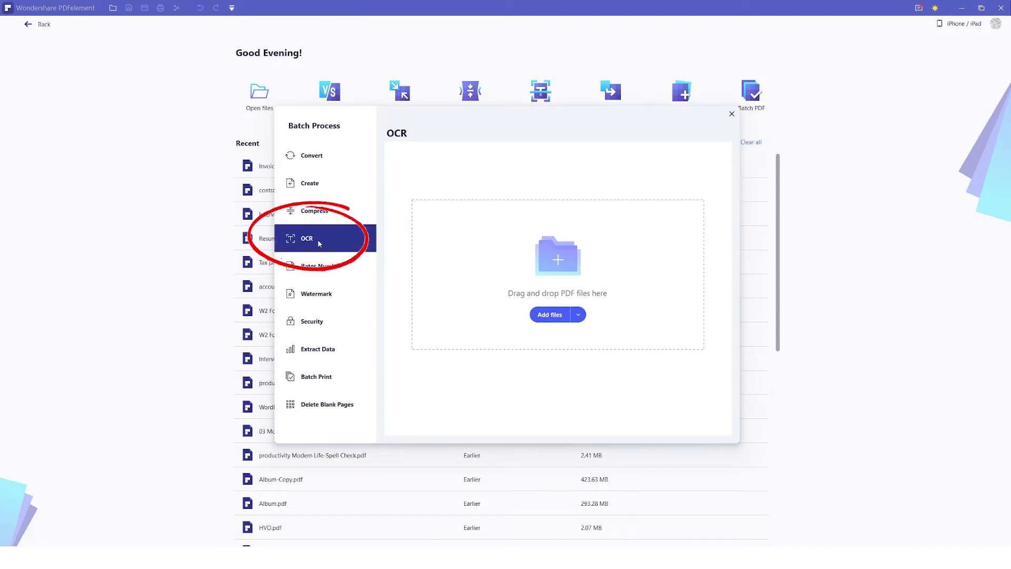
pyautogui.click(551, 316)
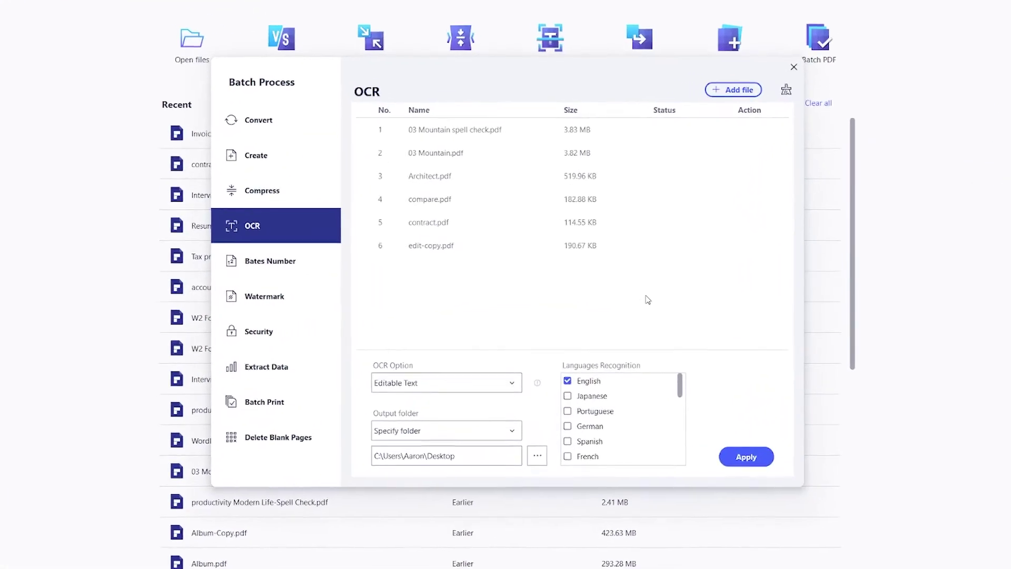
pyautogui.click(512, 394)
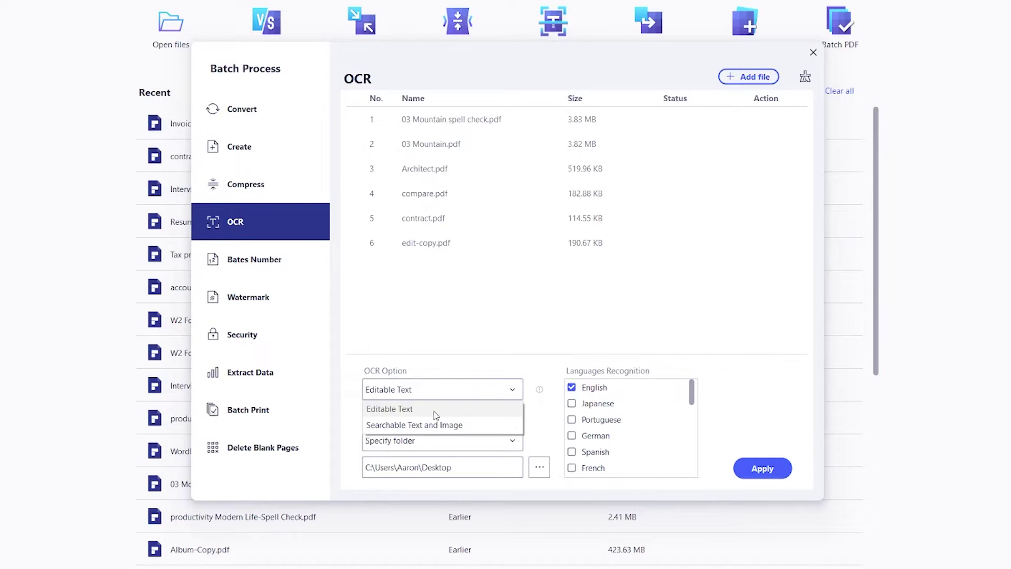
pyautogui.click(519, 390)
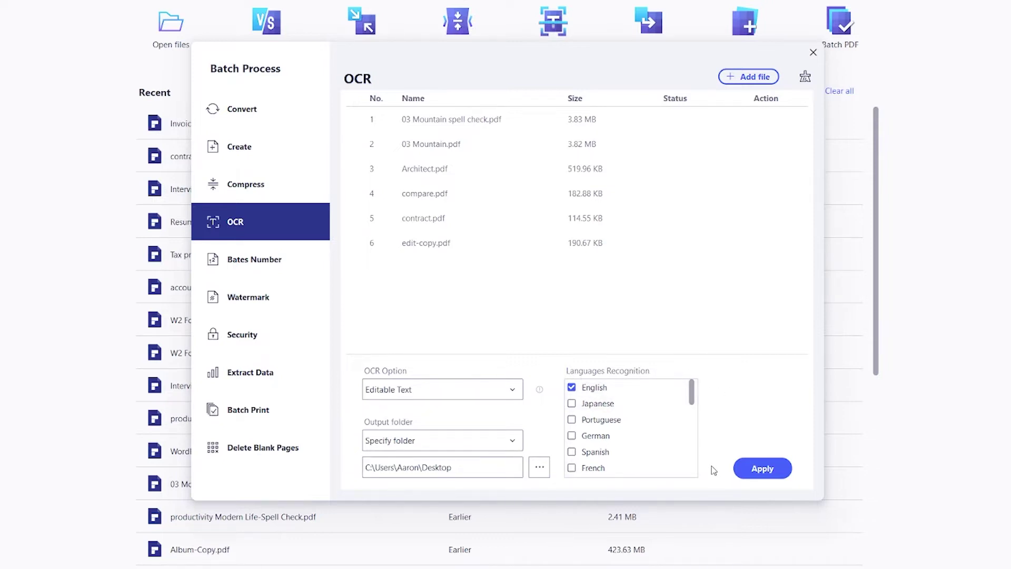
pyautogui.click(763, 468)
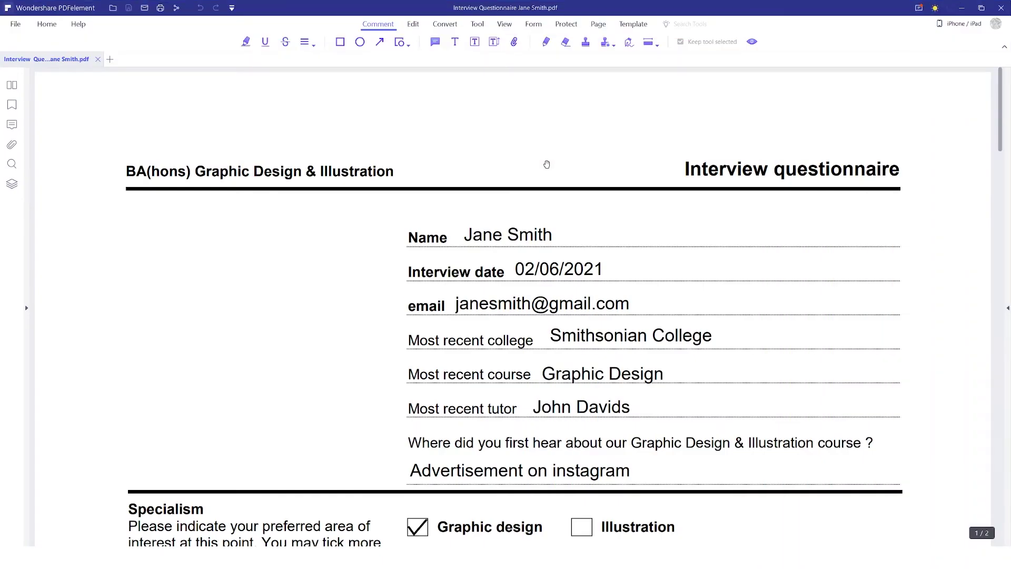
# - Extract this questionnaire's marked Name field to a CSV and widen column D
pyautogui.click(534, 24)
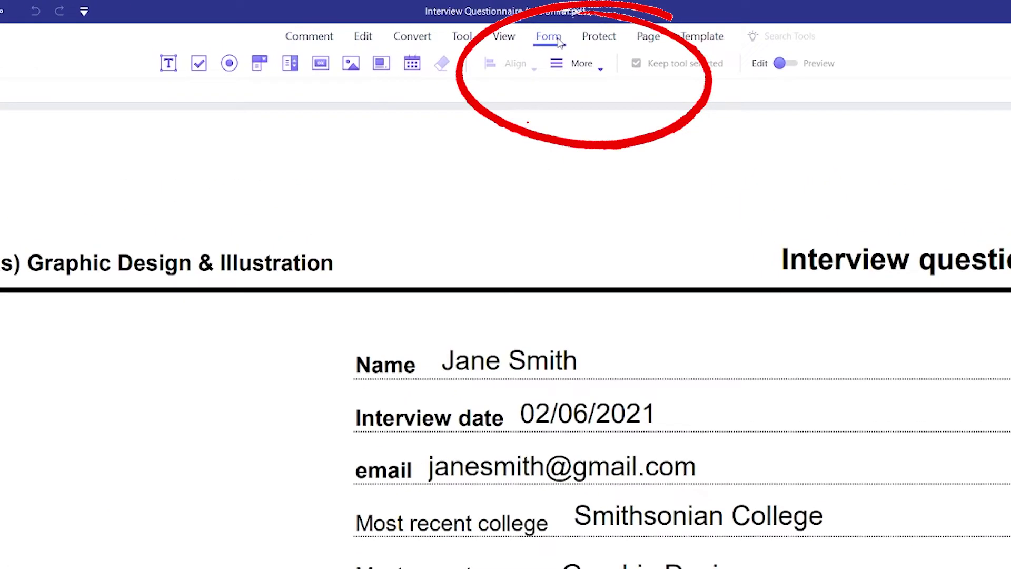
pyautogui.click(590, 76)
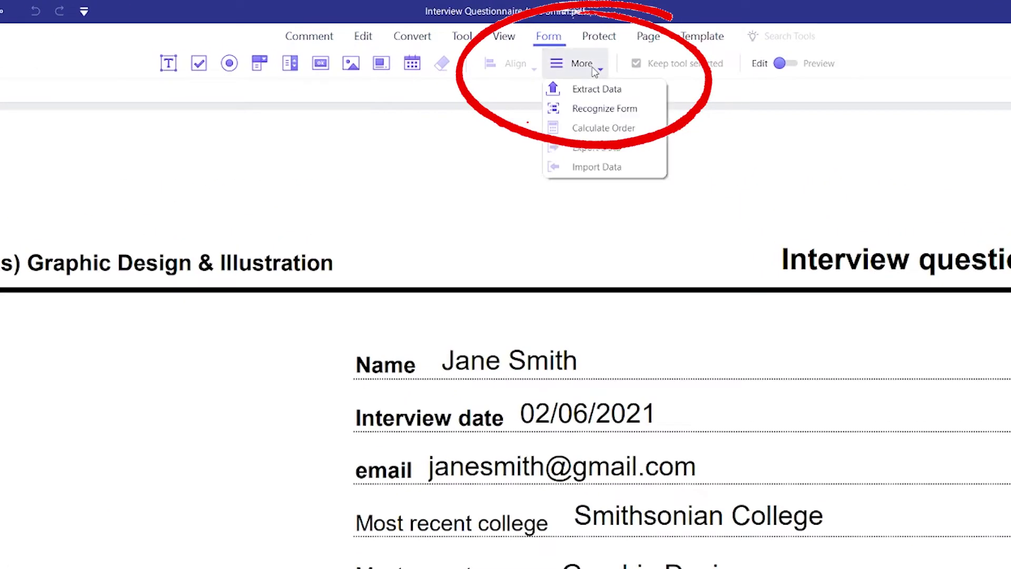
pyautogui.click(607, 91)
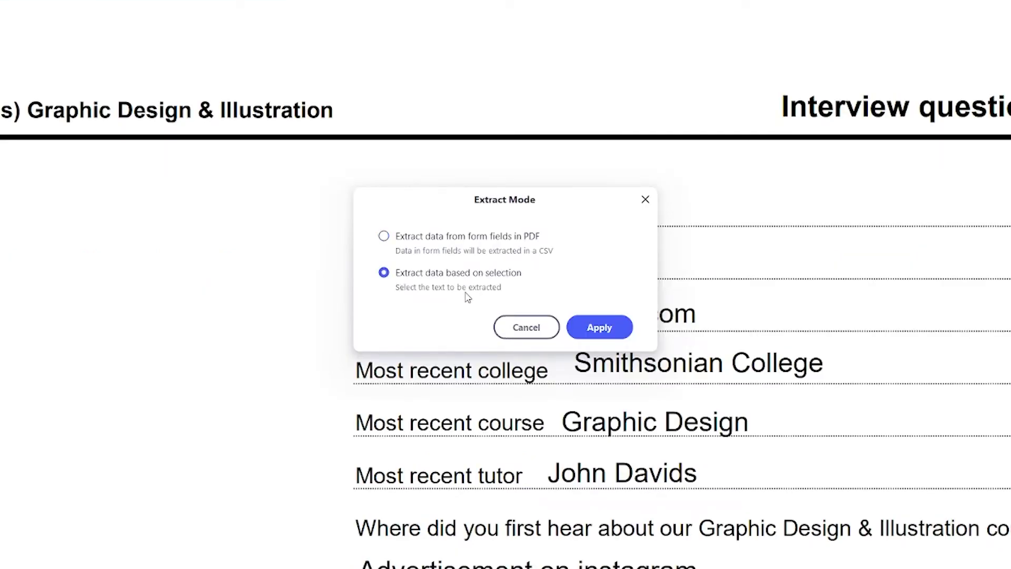
pyautogui.click(601, 327)
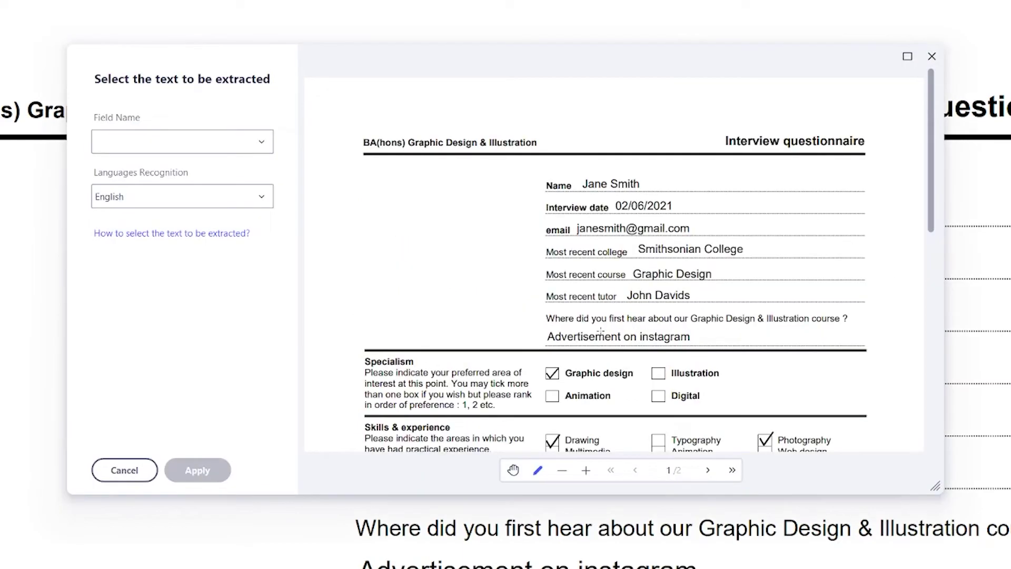
pyautogui.moveTo(545, 176); pyautogui.dragTo(723, 190)
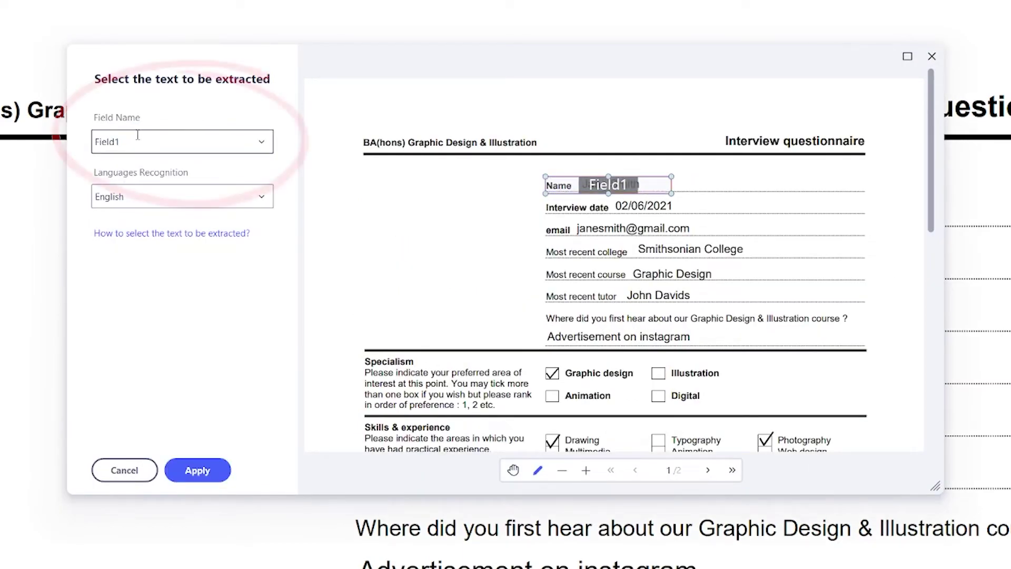
pyautogui.write('Name')
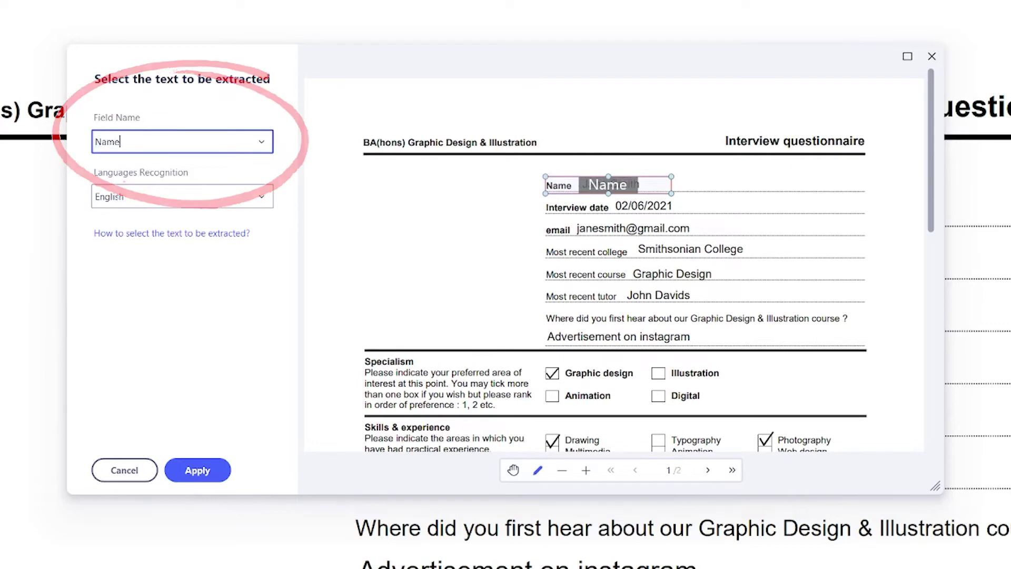
pyautogui.click(198, 471)
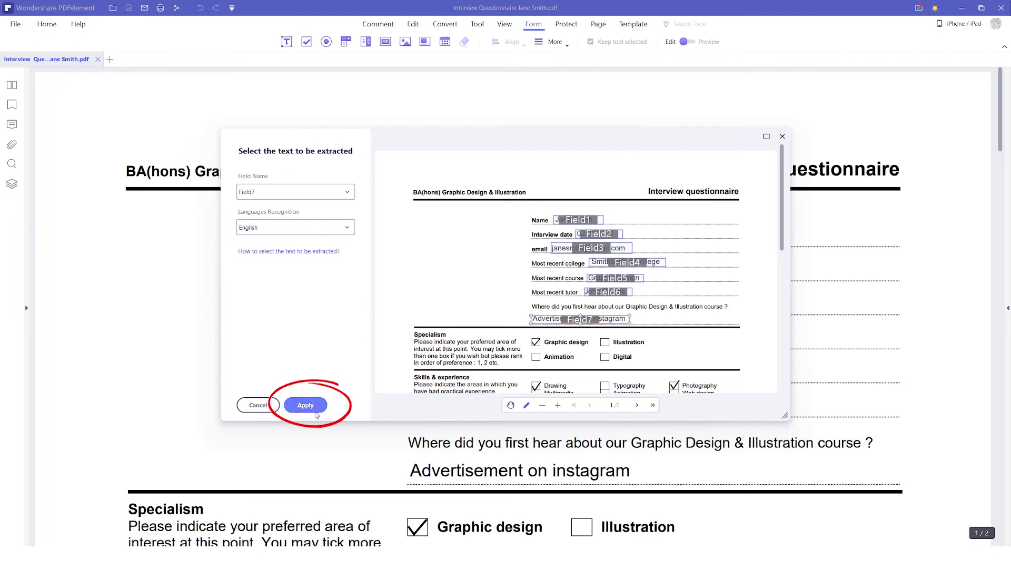
pyautogui.click(316, 411)
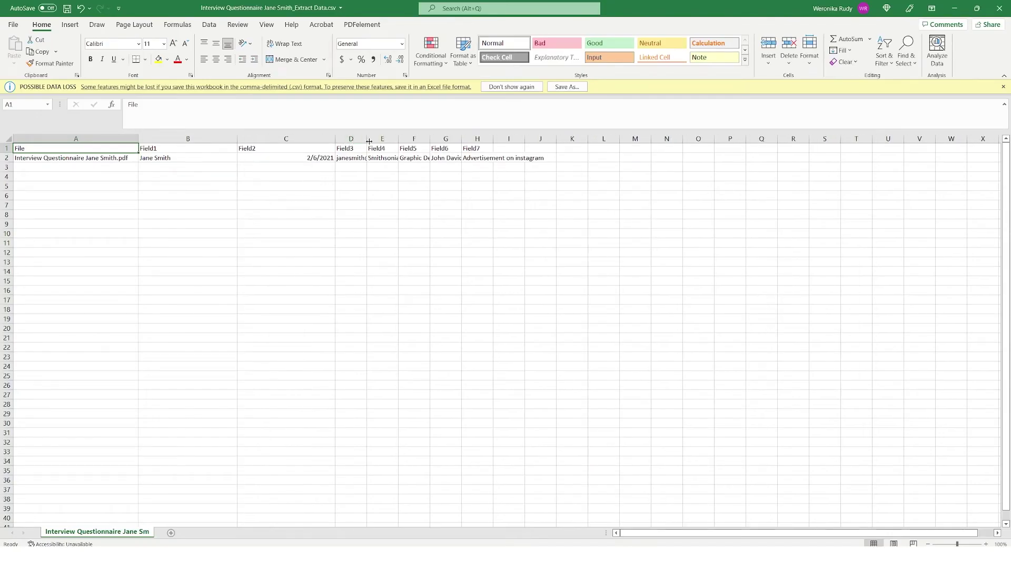
pyautogui.moveTo(369, 141); pyautogui.dragTo(433, 139)
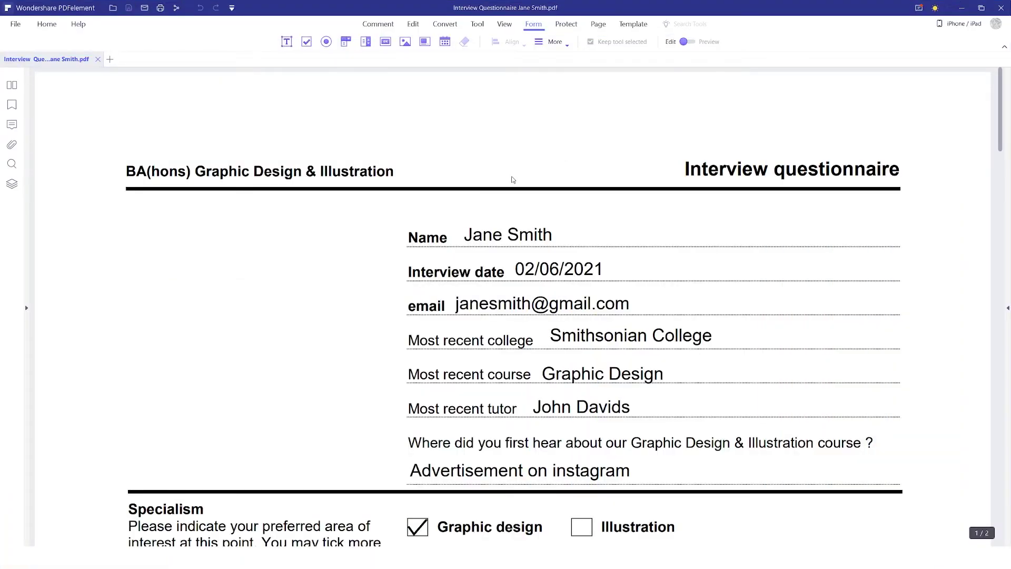
# - Queue the three questionnaire PDFs from the Data Extraction folder for batch data extraction
pyautogui.click(477, 24)
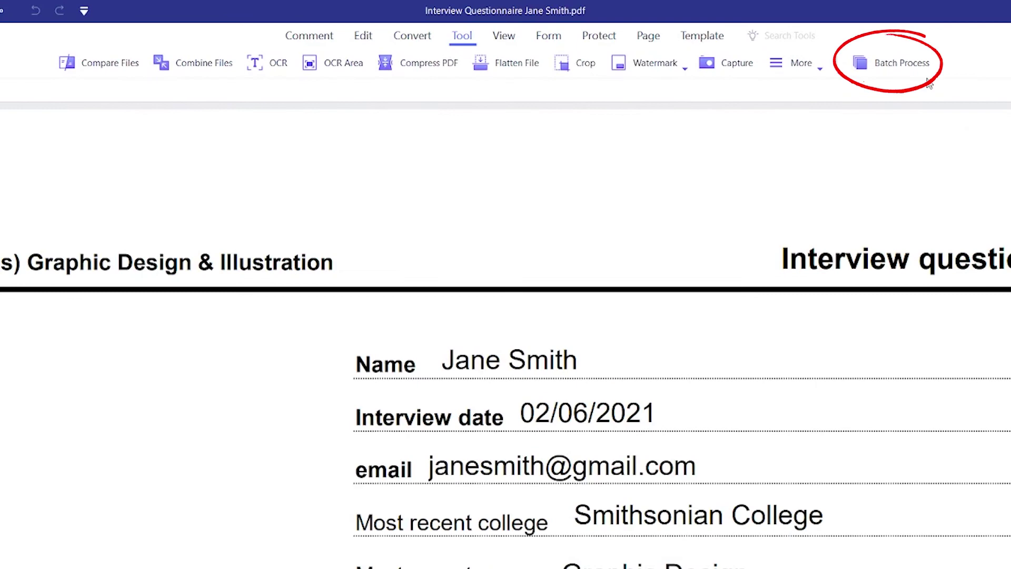
pyautogui.click(901, 64)
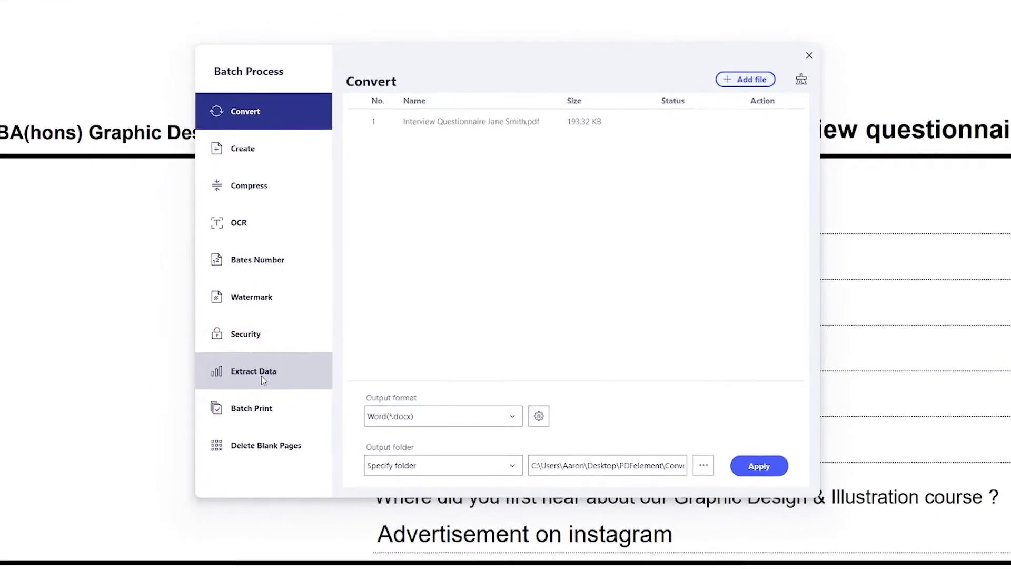
pyautogui.click(263, 373)
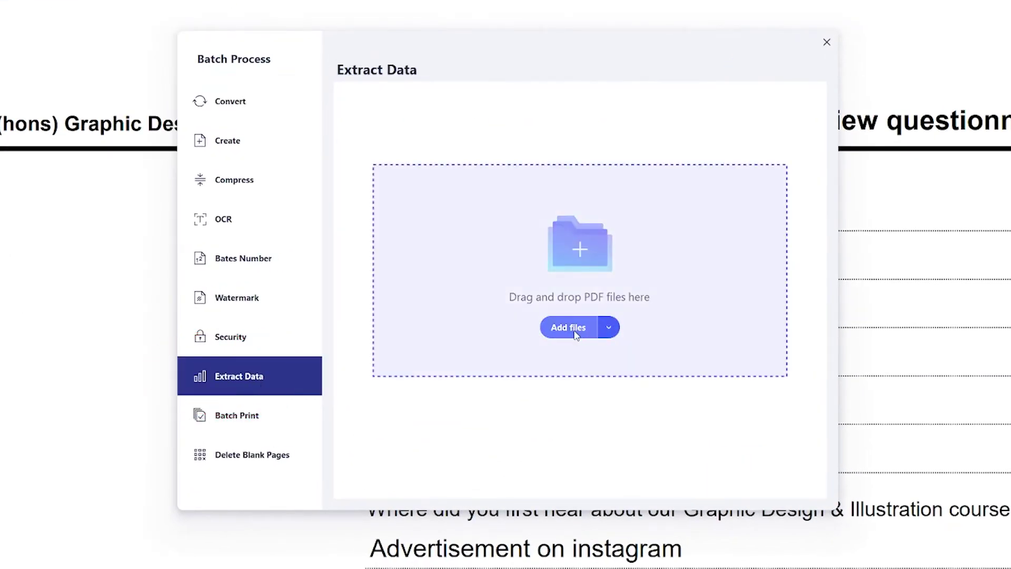
pyautogui.click(575, 334)
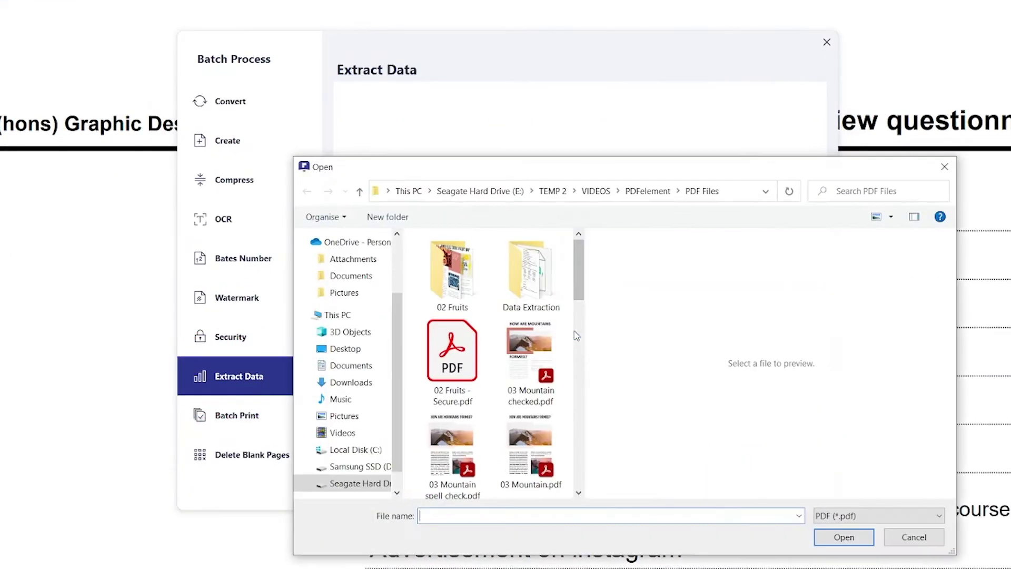
pyautogui.doubleClick(532, 274)
pyautogui.moveTo(493, 341); pyautogui.dragTo(480, 254)
pyautogui.click(843, 536)
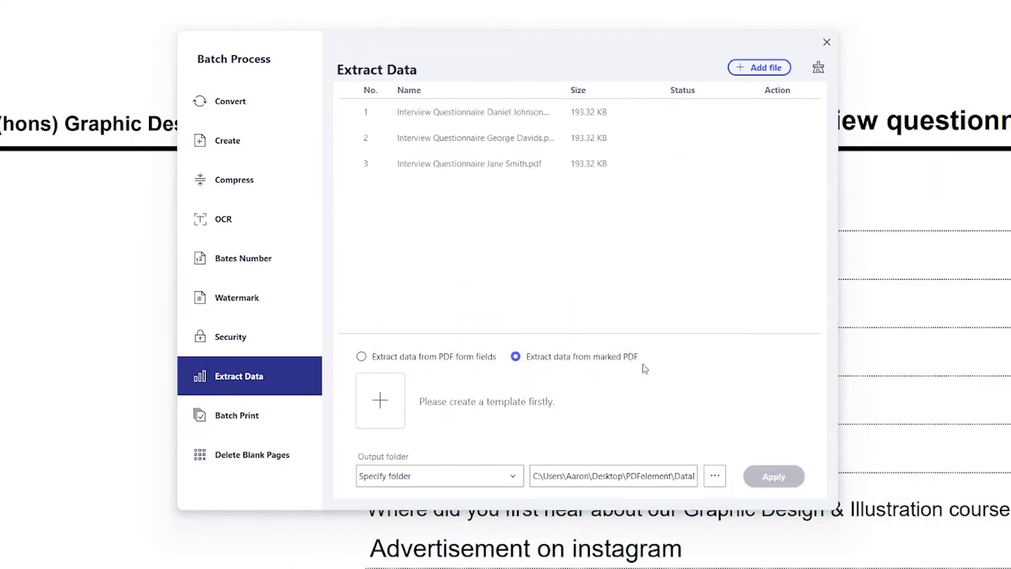
# - Start a new extraction template based on one of the questionnaires
pyautogui.click(380, 403)
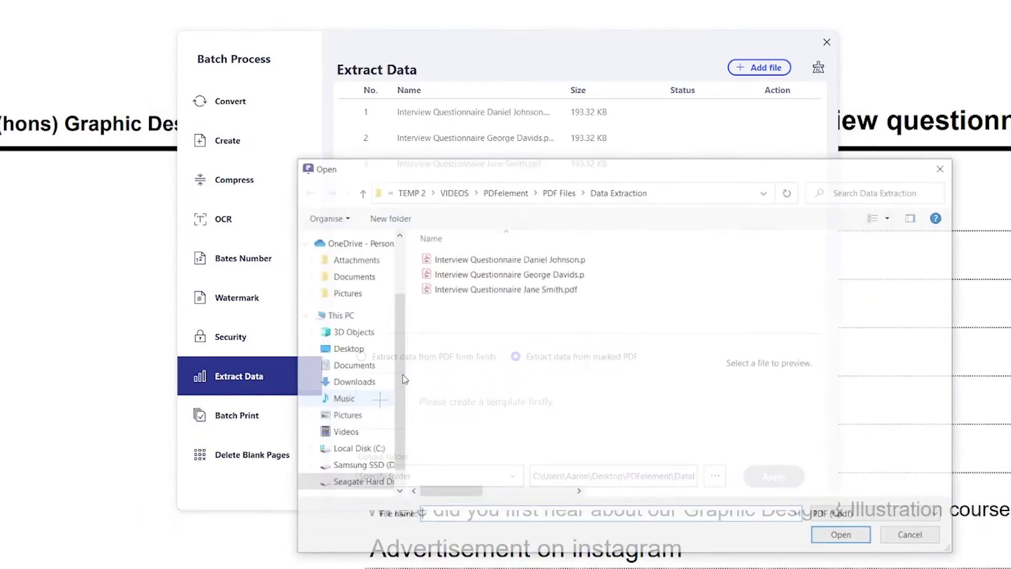
pyautogui.click(513, 291)
pyautogui.doubleClick(520, 290)
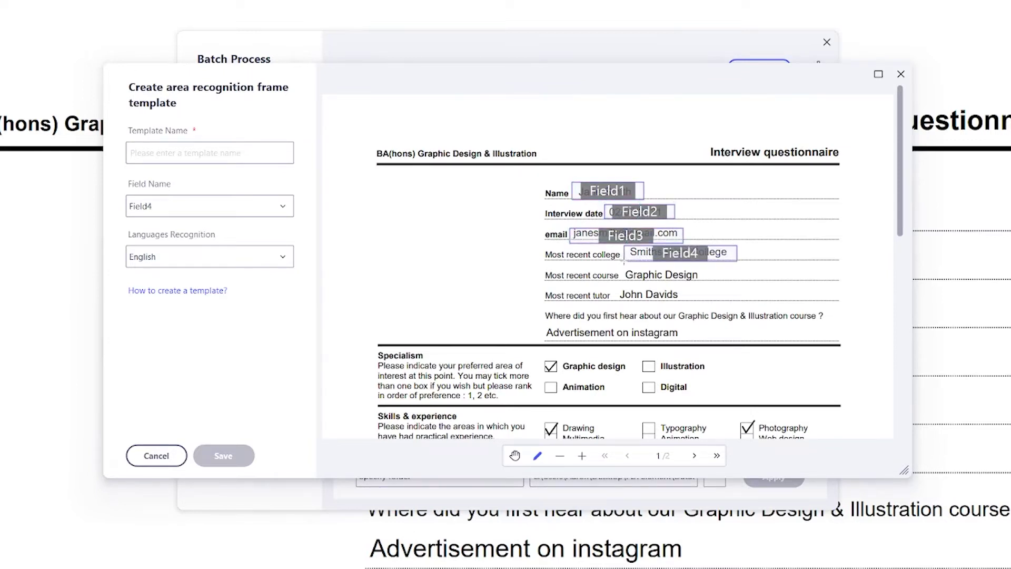
# - Mark the tutor answer as Field6, save the template as 'Example' and apply it
pyautogui.moveTo(616, 287); pyautogui.dragTo(691, 300)
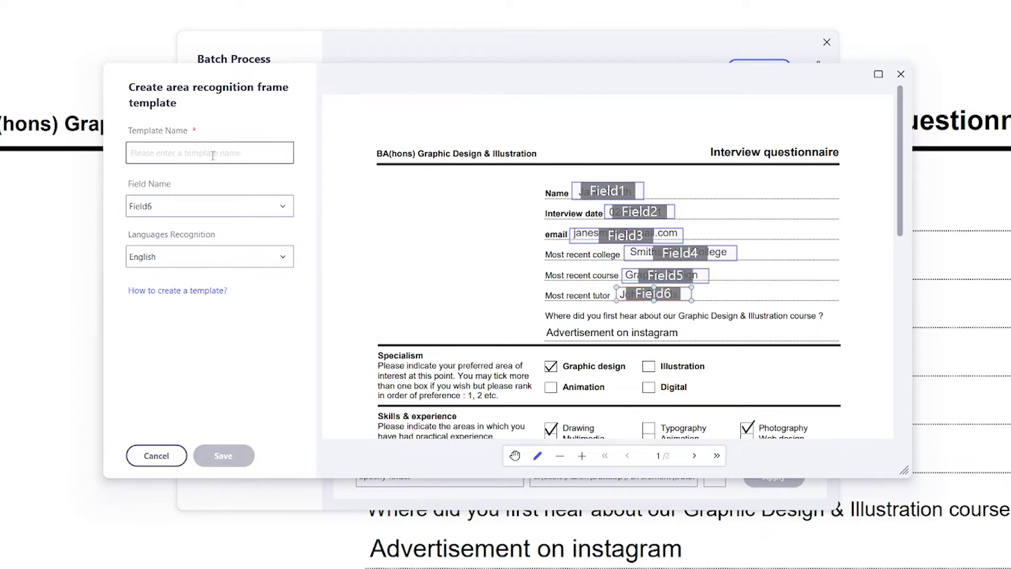
pyautogui.write('Example')
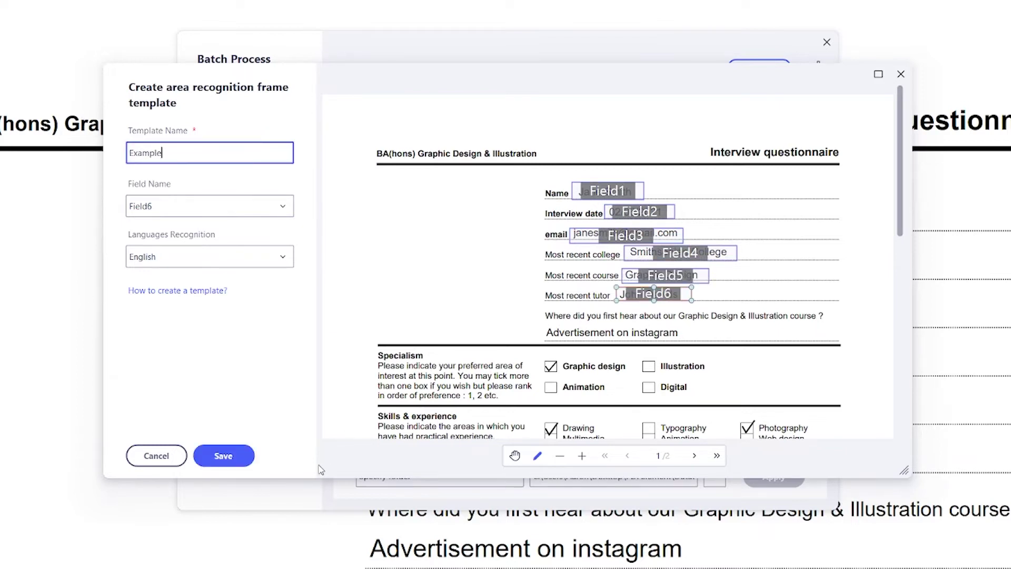
pyautogui.click(223, 456)
pyautogui.click(774, 477)
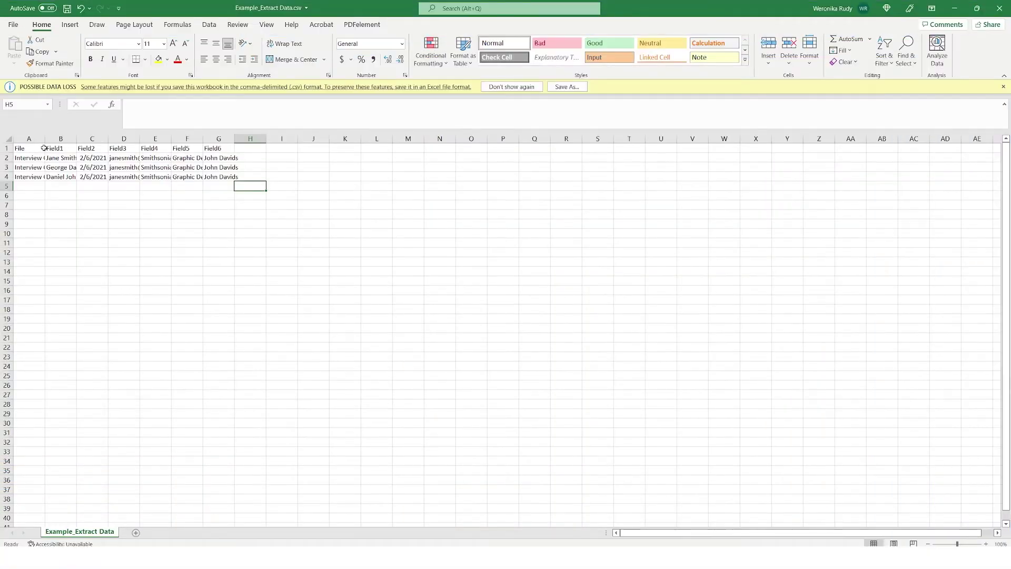
# - Widen column A of the extracted CSV to show the file names
pyautogui.moveTo(43, 138); pyautogui.dragTo(217, 140)
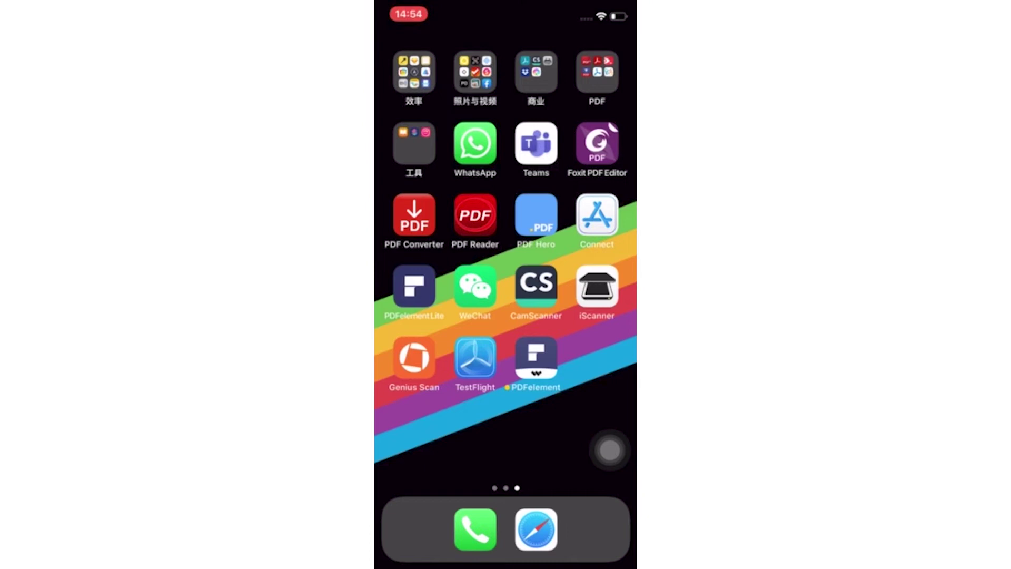
# - In the PDFelement phone app, scan a book page, accept the crop and save it as a PDF
pyautogui.click(536, 358)
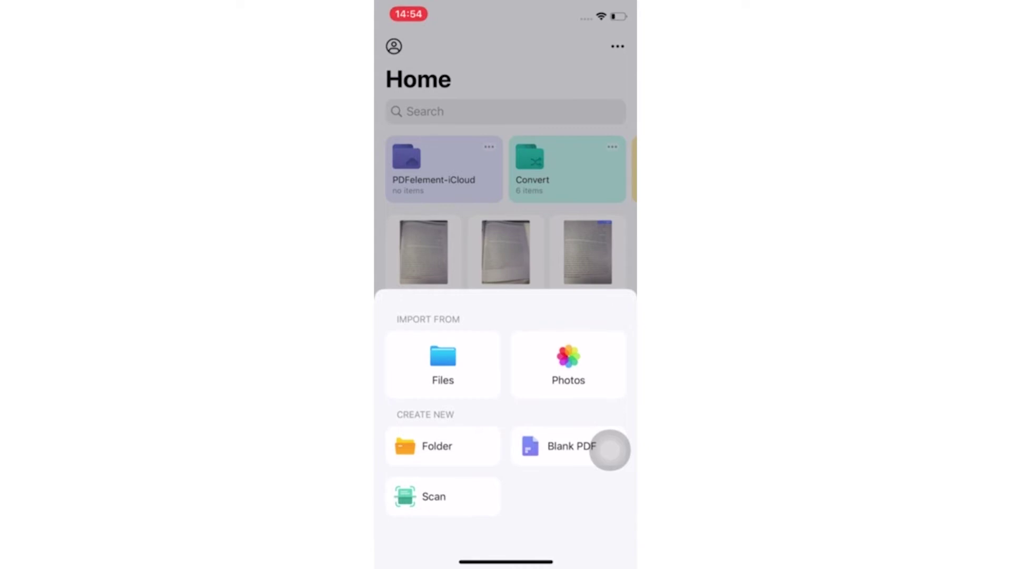
pyautogui.click(433, 496)
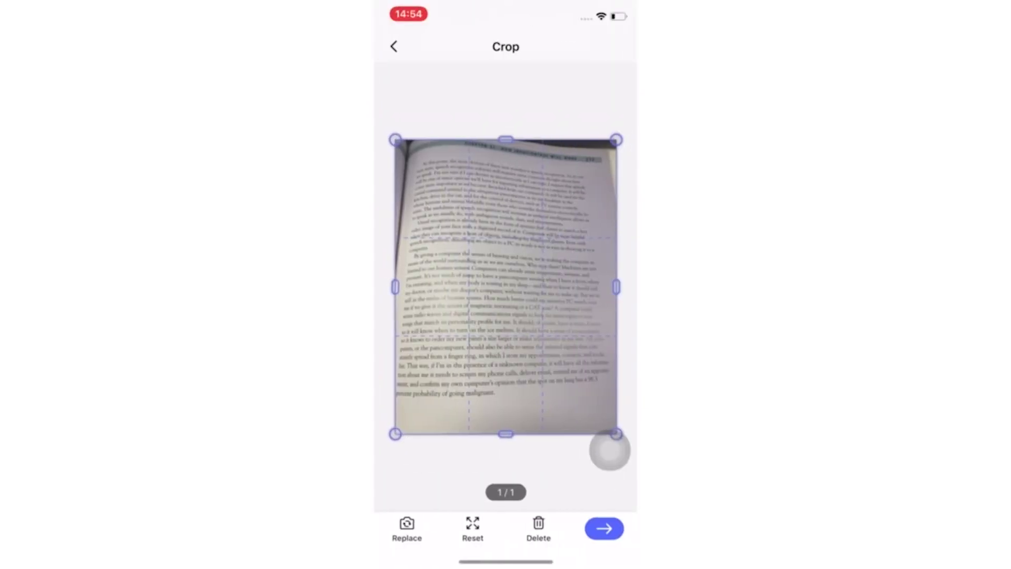
pyautogui.click(604, 528)
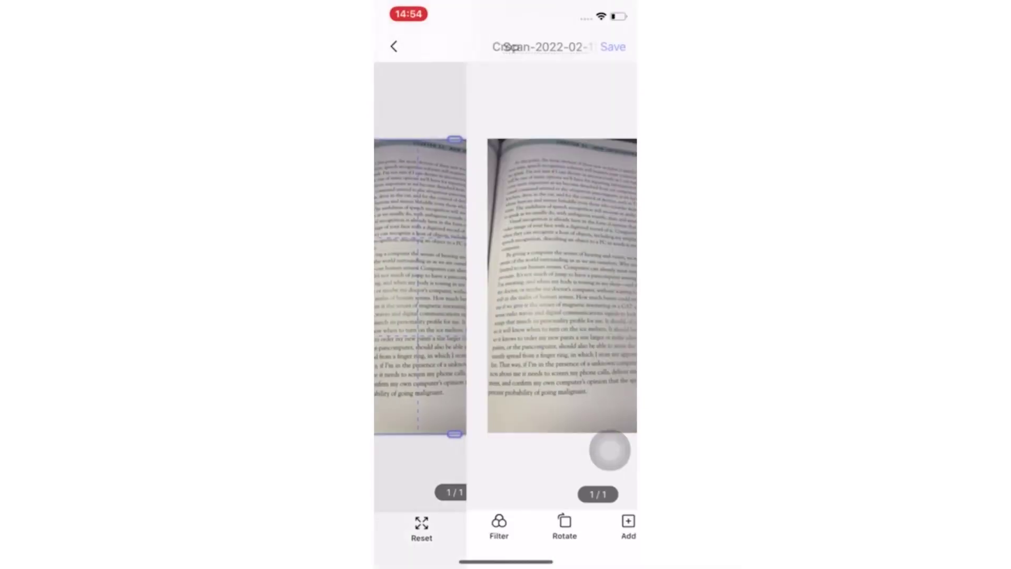
pyautogui.click(613, 47)
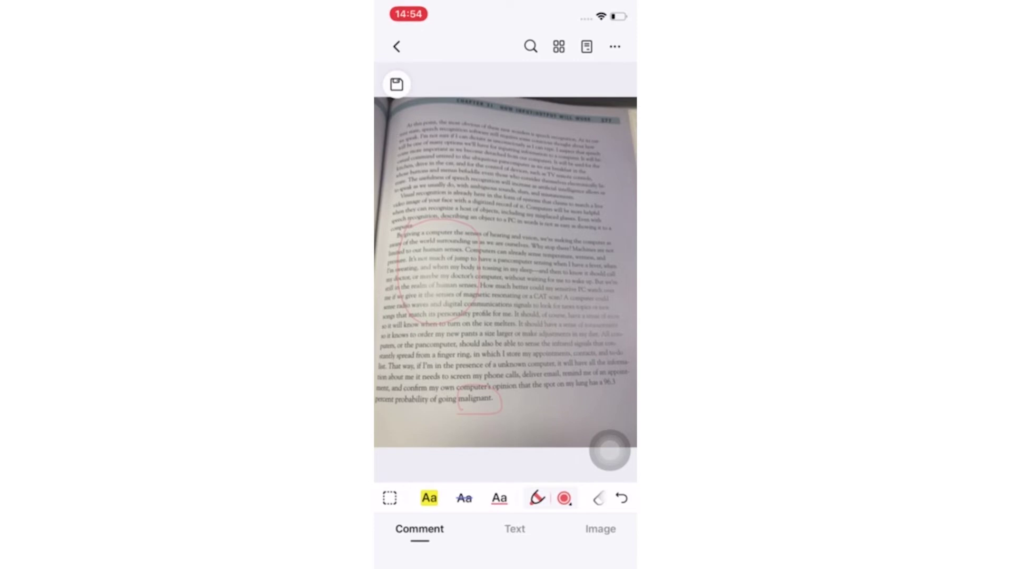
# - Convert the scanned PDF to a Word document
pyautogui.click(615, 47)
pyautogui.click(468, 397)
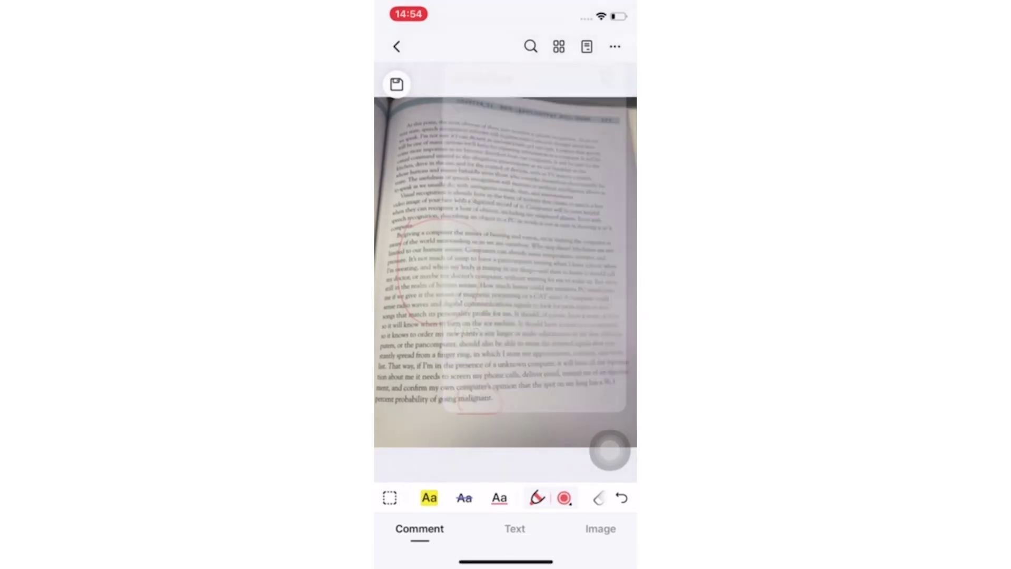
pyautogui.click(506, 362)
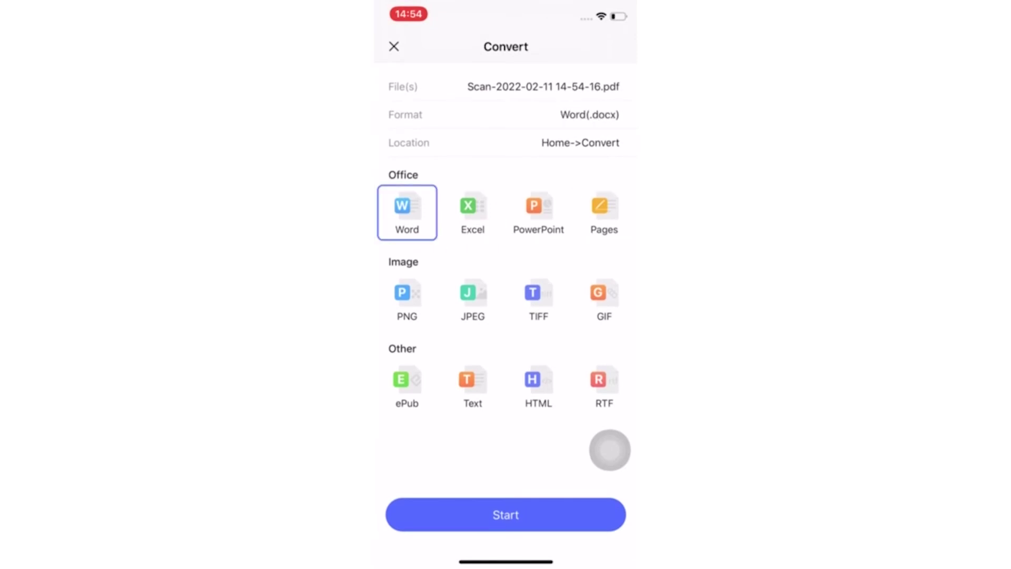
pyautogui.click(506, 514)
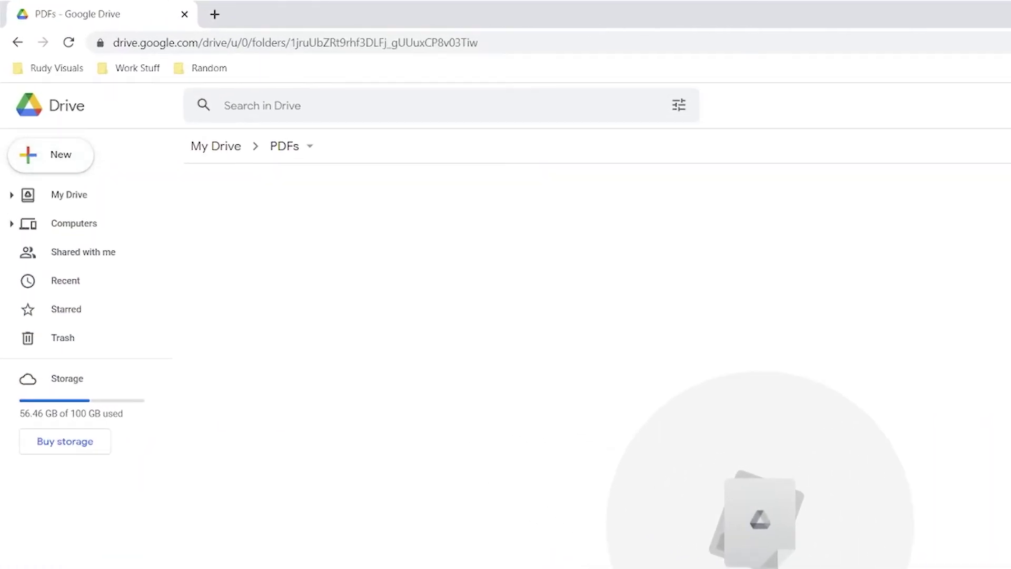
# - Upload Invoice Signed.jpg from the computer into the PDFs folder in Google Drive
pyautogui.click(55, 169)
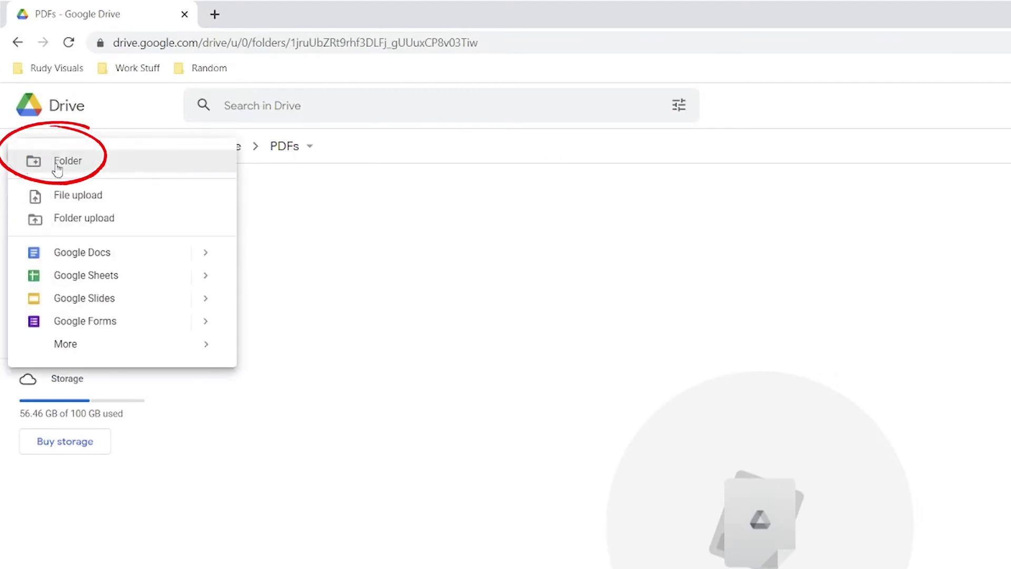
pyautogui.click(94, 203)
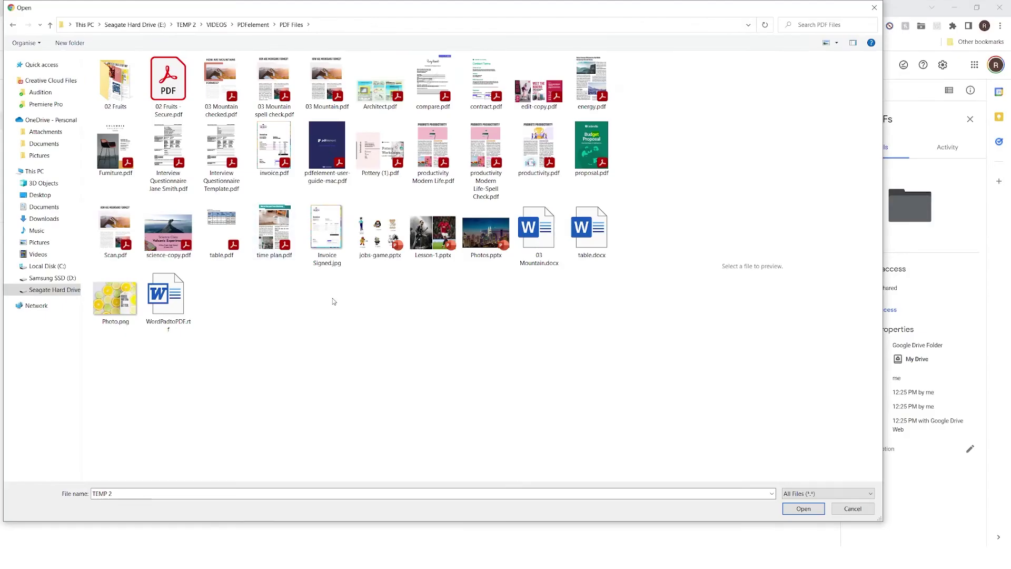
pyautogui.doubleClick(327, 226)
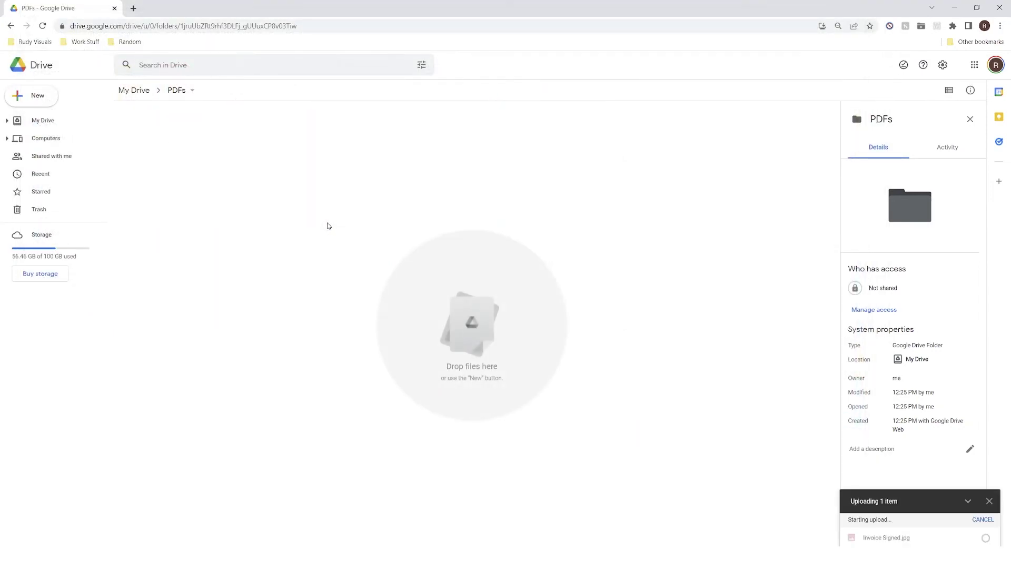
# - Open the uploaded Invoice Signed.jpg with Google Docs
pyautogui.rightClick(164, 173)
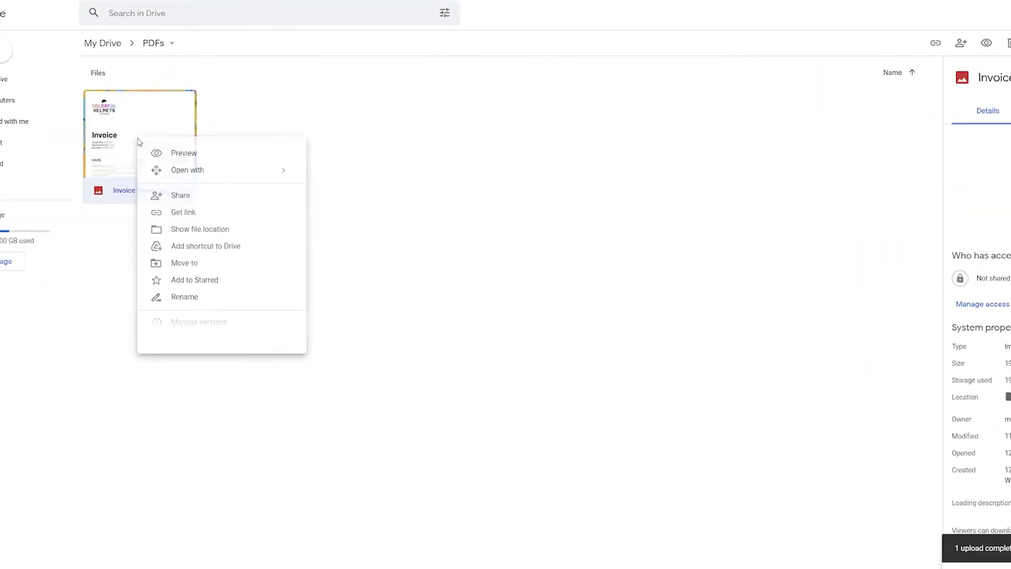
pyautogui.moveTo(258, 175)
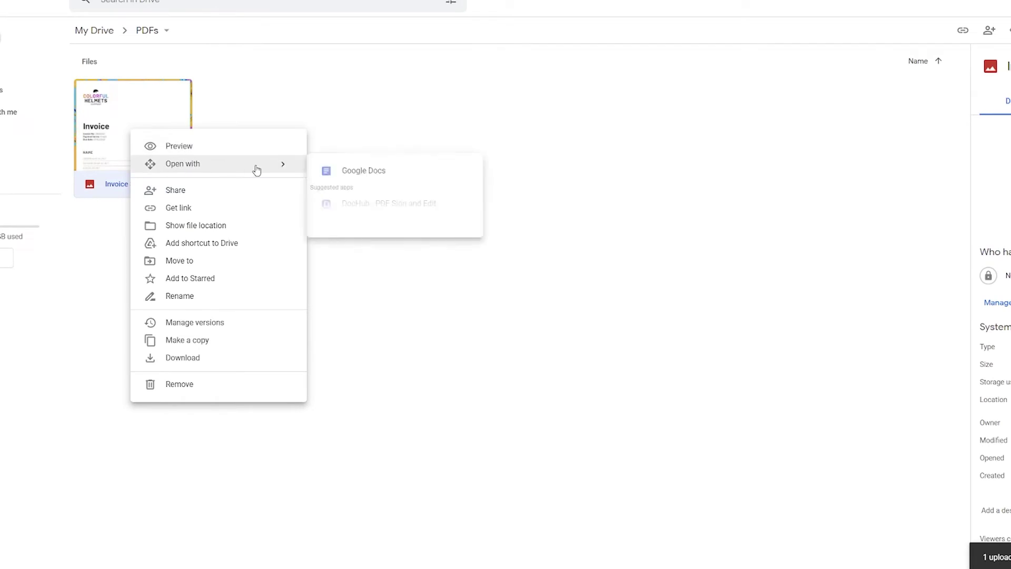
pyautogui.click(418, 177)
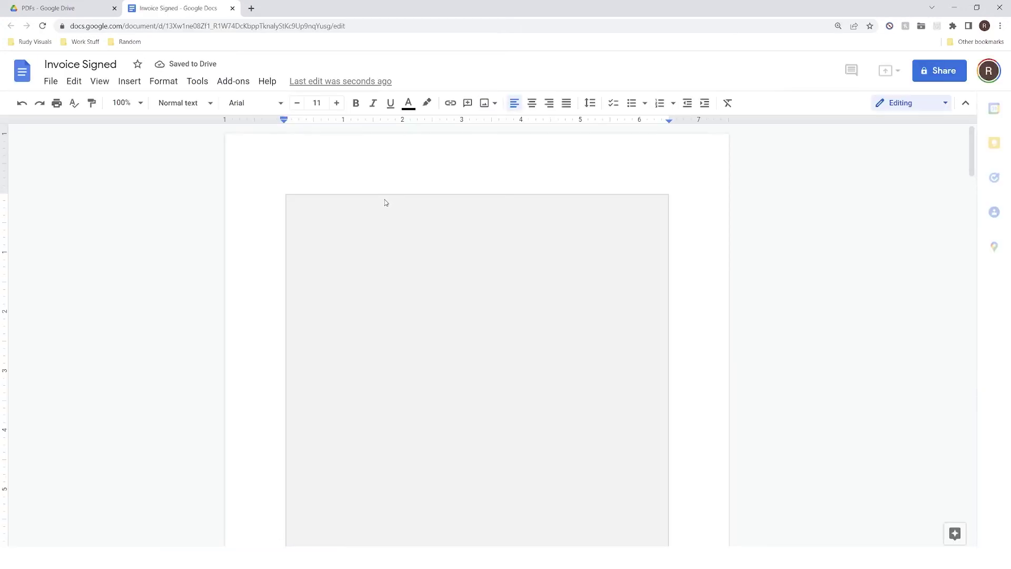
# - Select the invoice image and scroll to the recognised text starting with COLORFUL HELMETS and Invoice
pyautogui.click(411, 287)
pyautogui.scroll(-4, 405, 372)
pyautogui.scroll(-14, 405, 373)
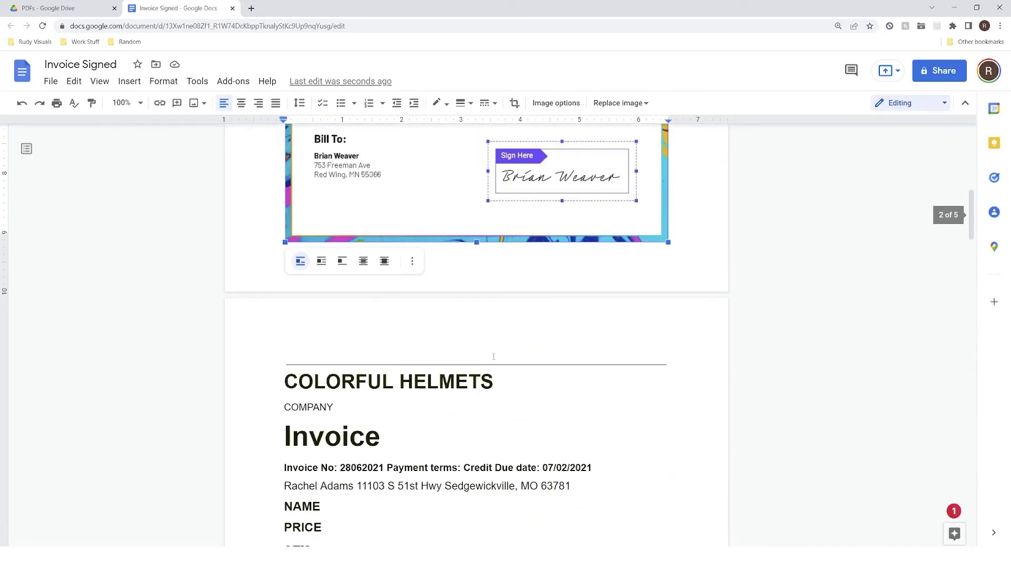
pyautogui.scroll(-3, 615, 393)
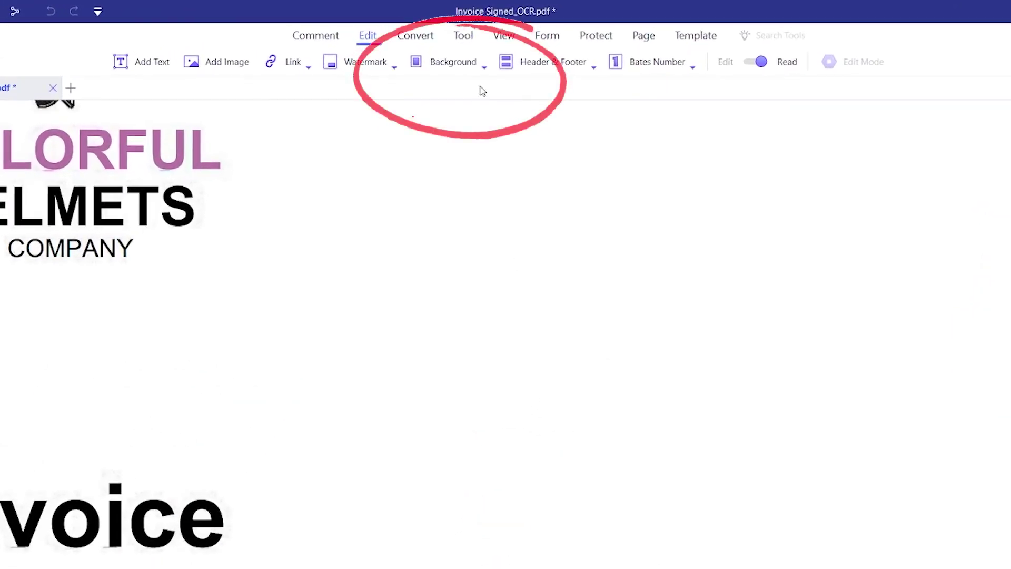
# - Delete the existing background from Invoice Signed_OCR via Edit Background and apply the removal
pyautogui.click(466, 62)
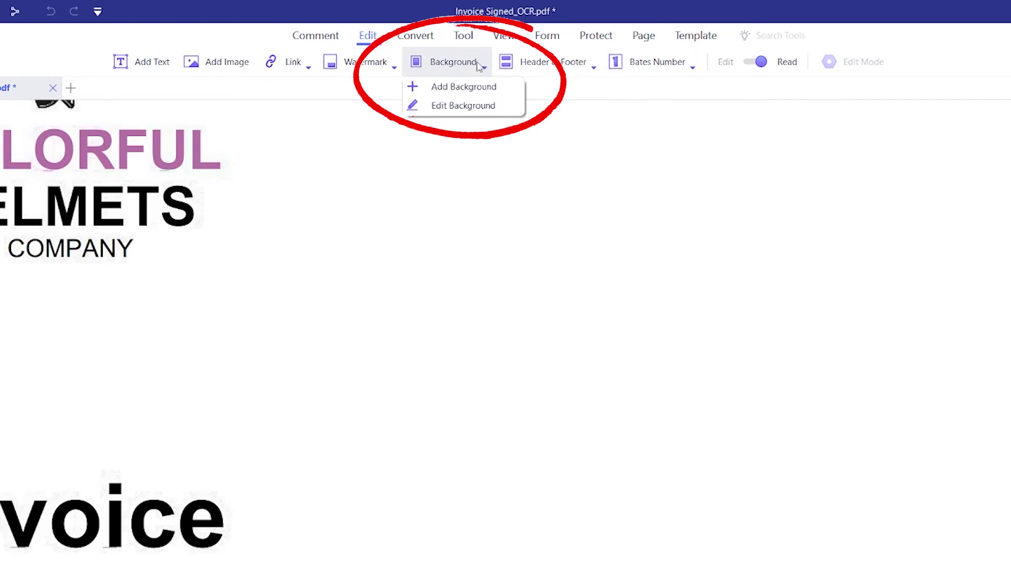
pyautogui.click(471, 109)
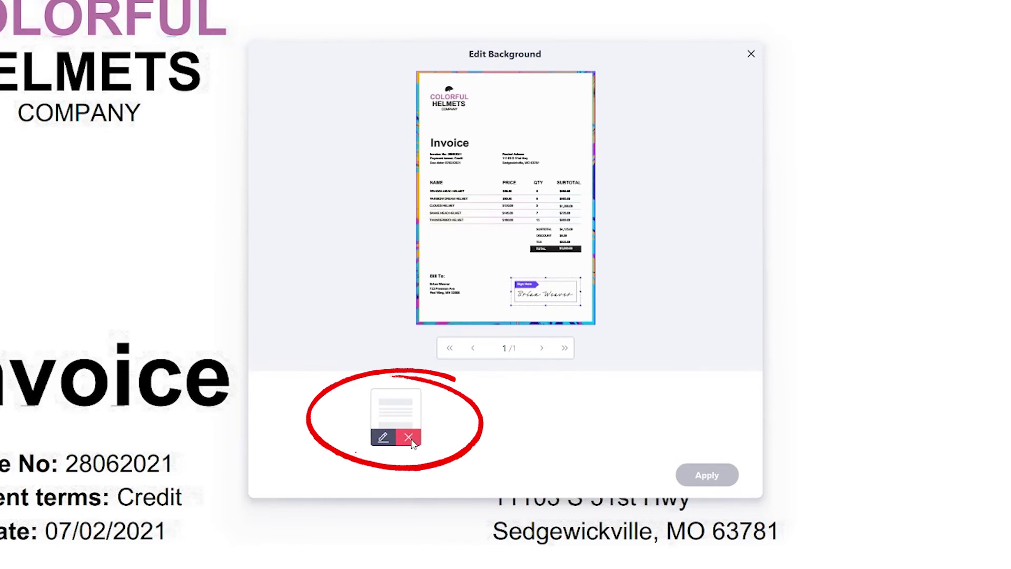
pyautogui.click(408, 438)
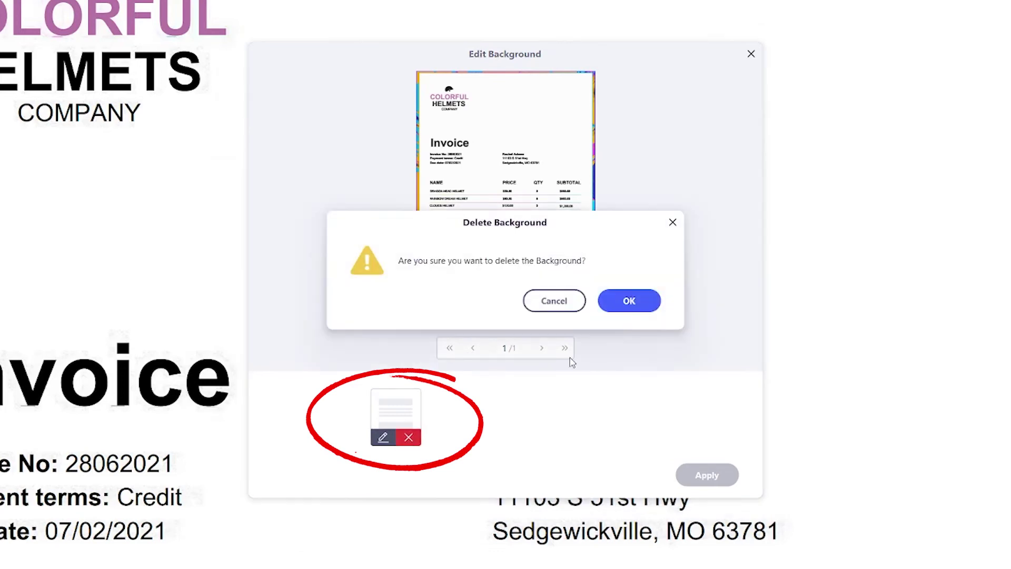
pyautogui.click(629, 300)
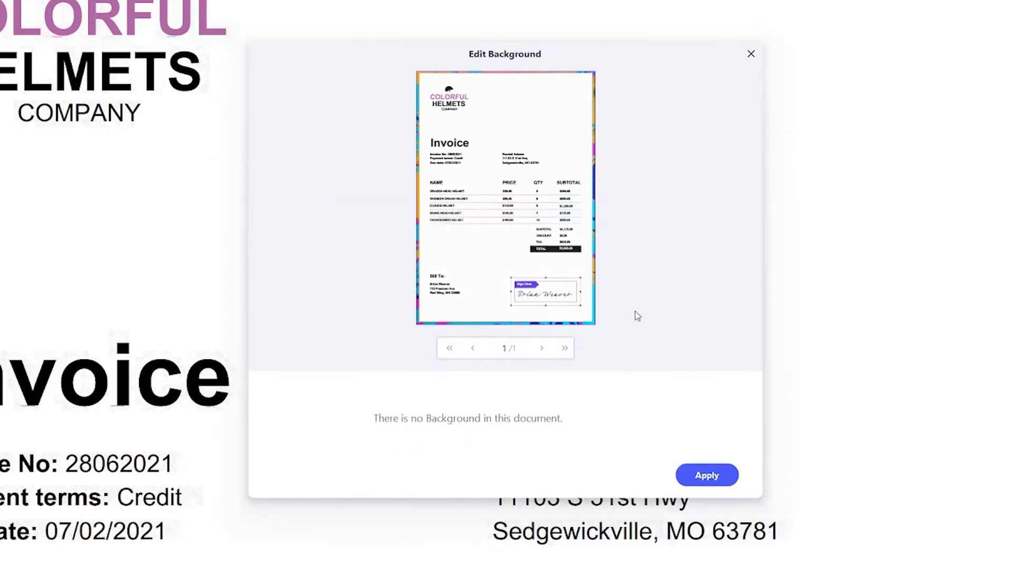
pyautogui.click(709, 480)
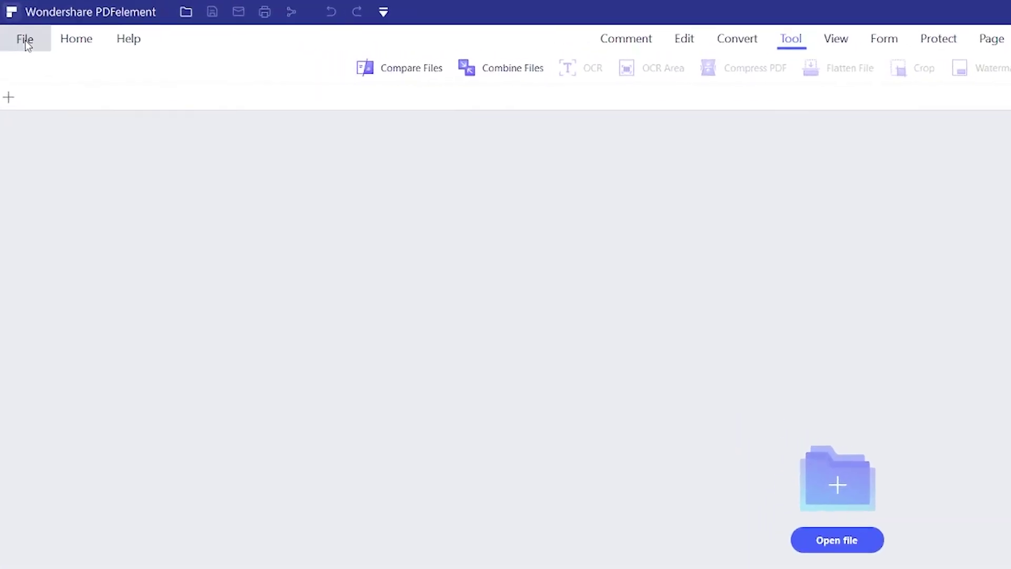
# - Scan into a new PDF from the EPSON5B5CBA (ET-2810 Series) scanner with Recognize Text (OCR) enabled
pyautogui.click(25, 40)
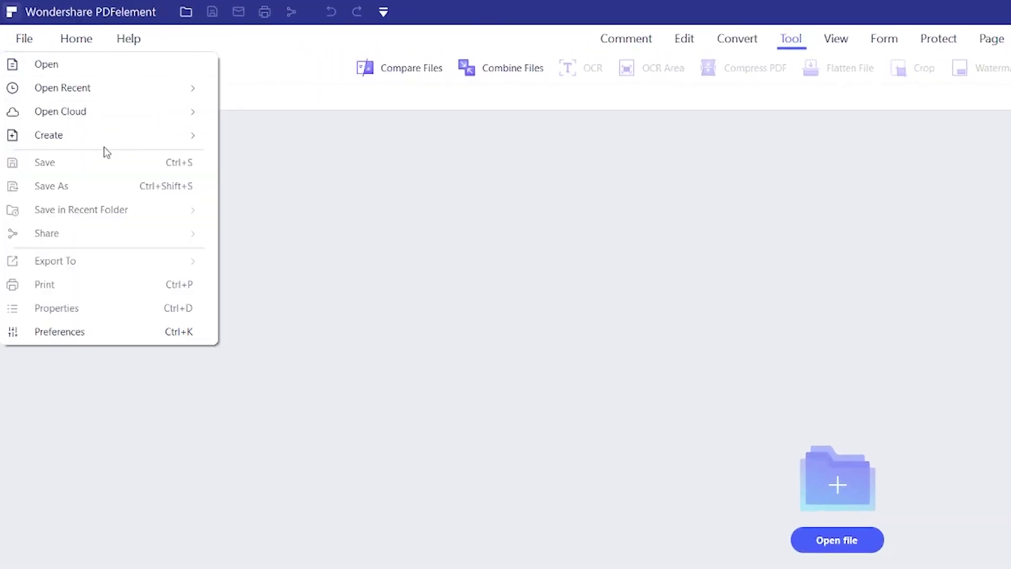
pyautogui.moveTo(120, 145)
pyautogui.click(323, 166)
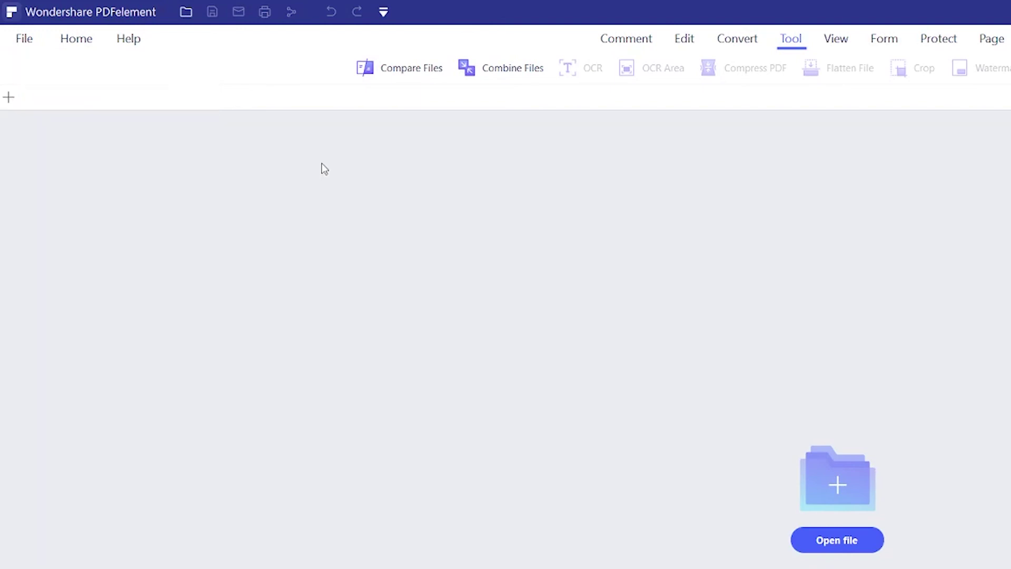
pyautogui.click(561, 150)
pyautogui.click(527, 179)
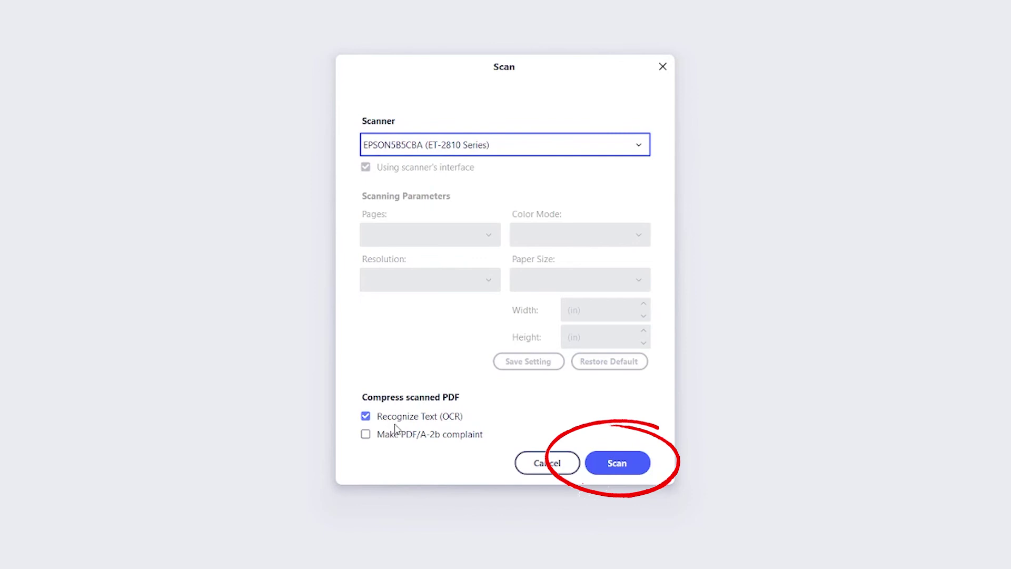
pyautogui.click(617, 464)
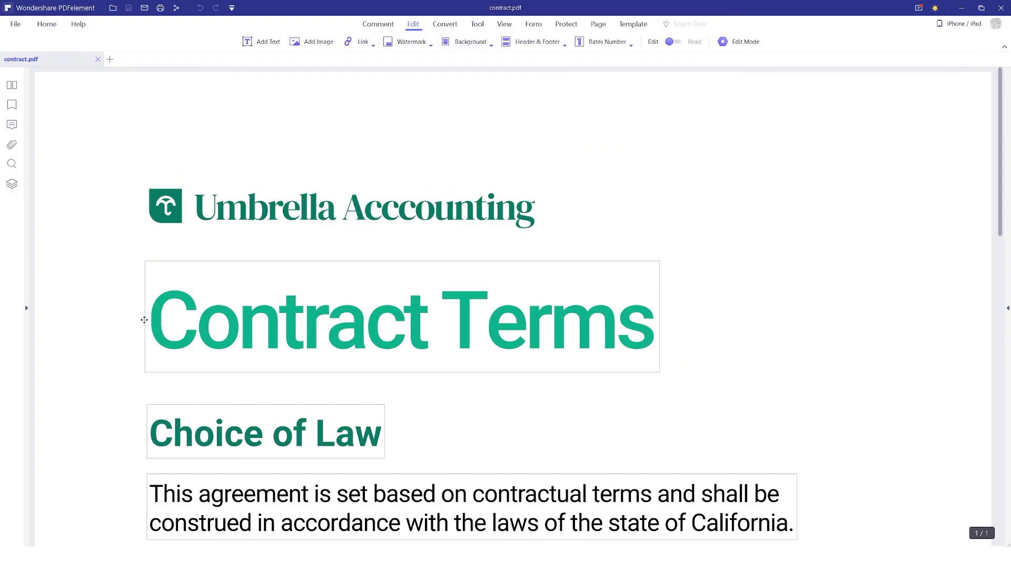